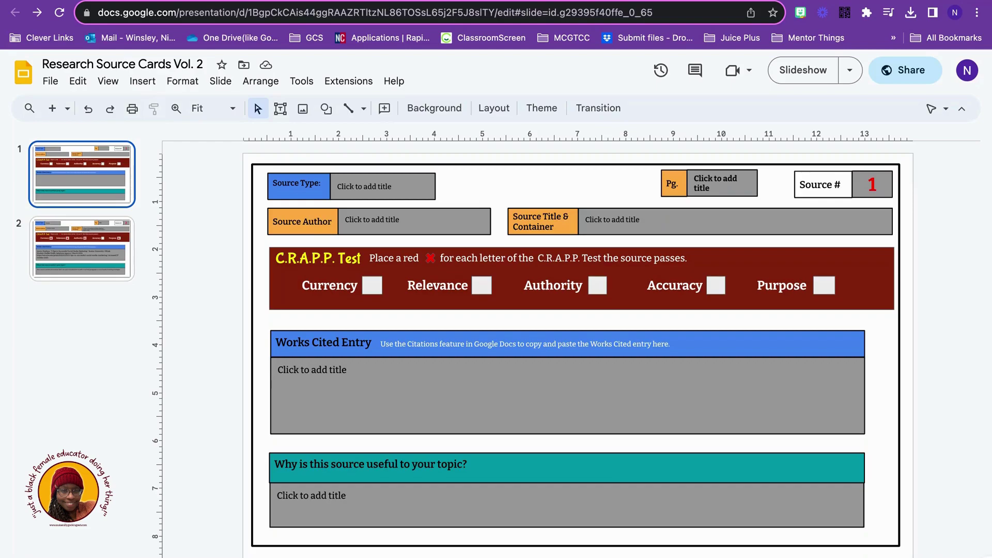
click(716, 184)
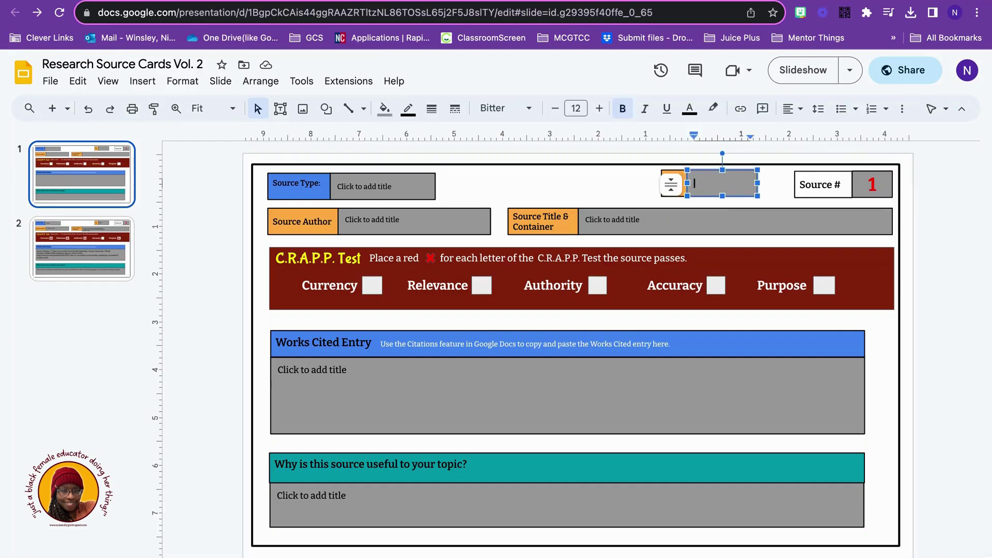
click(775, 191)
click(703, 187)
click(394, 223)
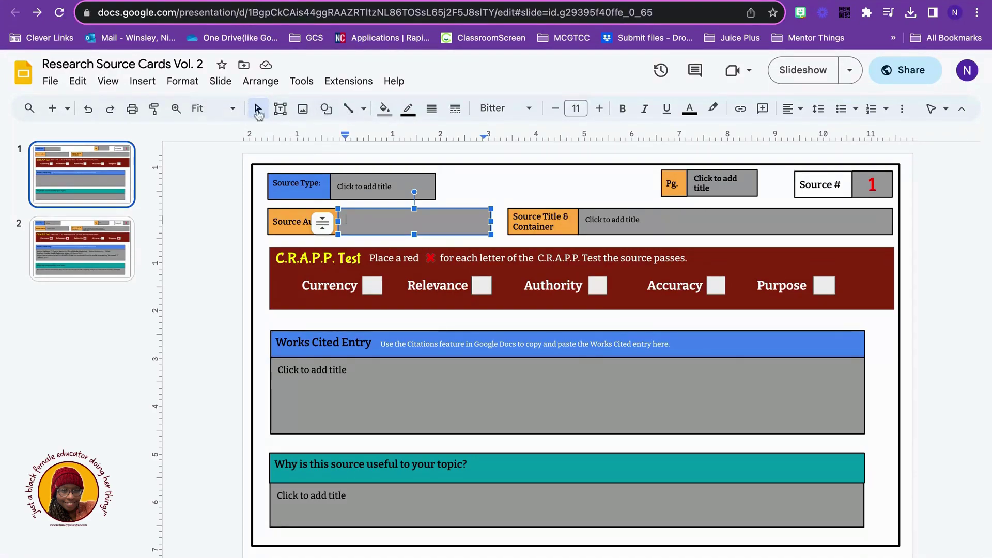
Draw a multiplication-sign shape over the Currency box of the C.R.A.P.P. Test and fill it red
click(326, 113)
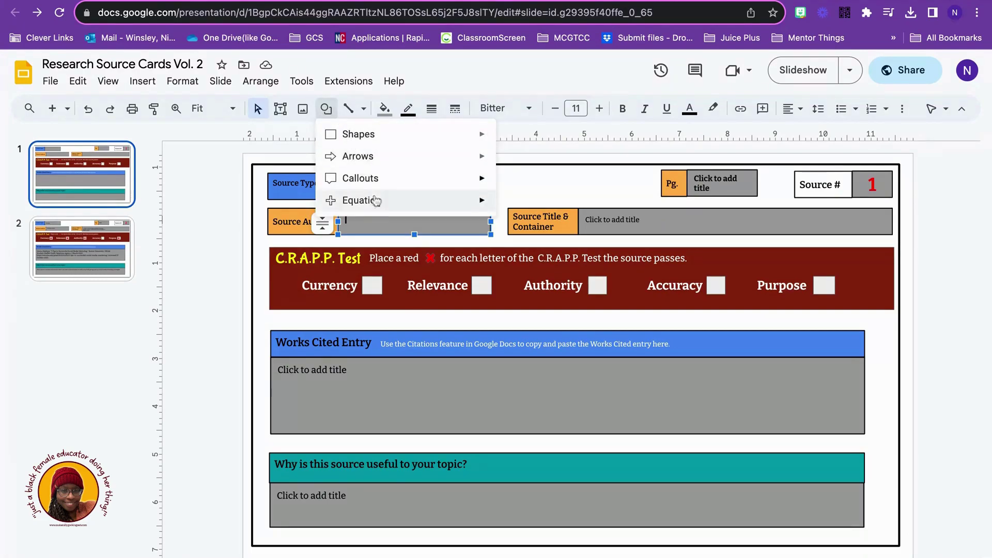
mouse_move(432, 203)
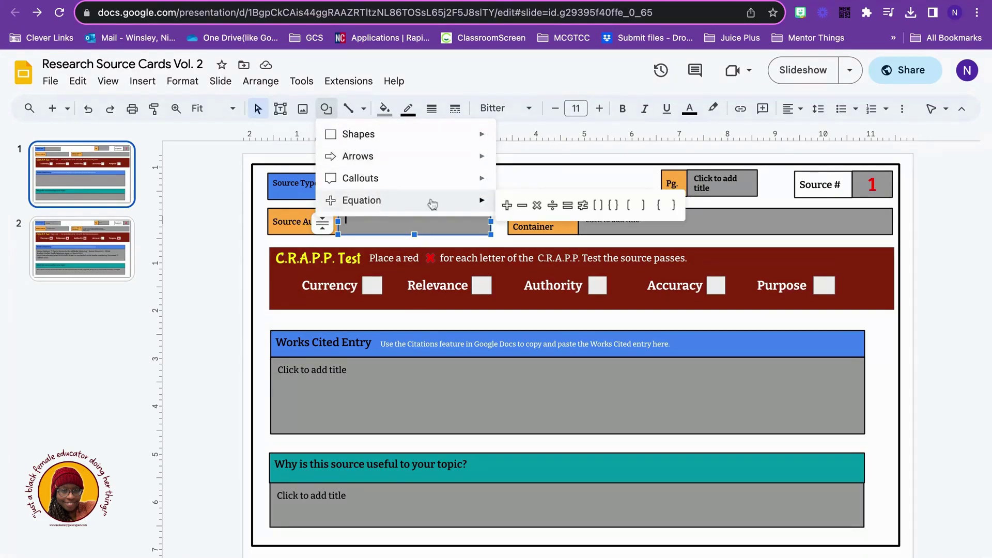
click(537, 205)
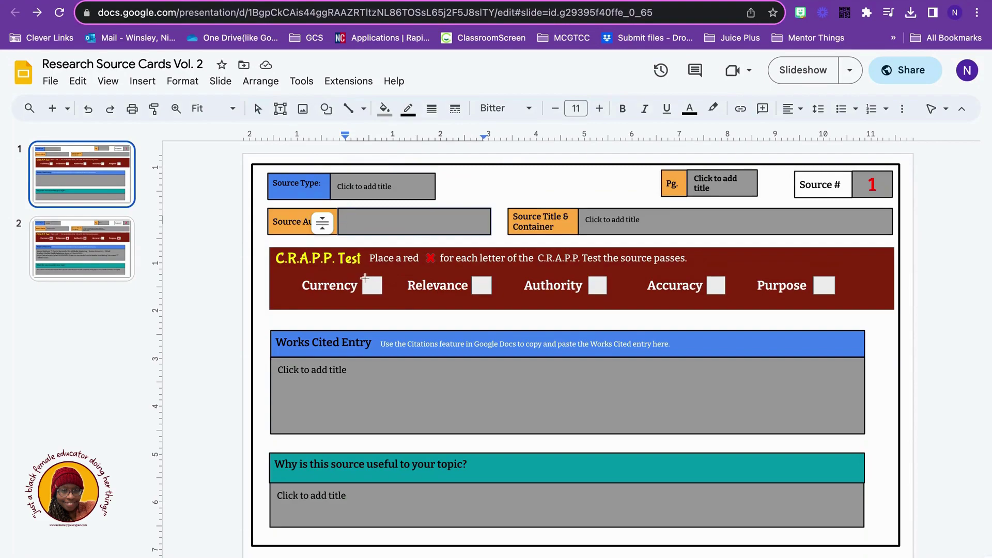
drag(364, 278, 382, 295)
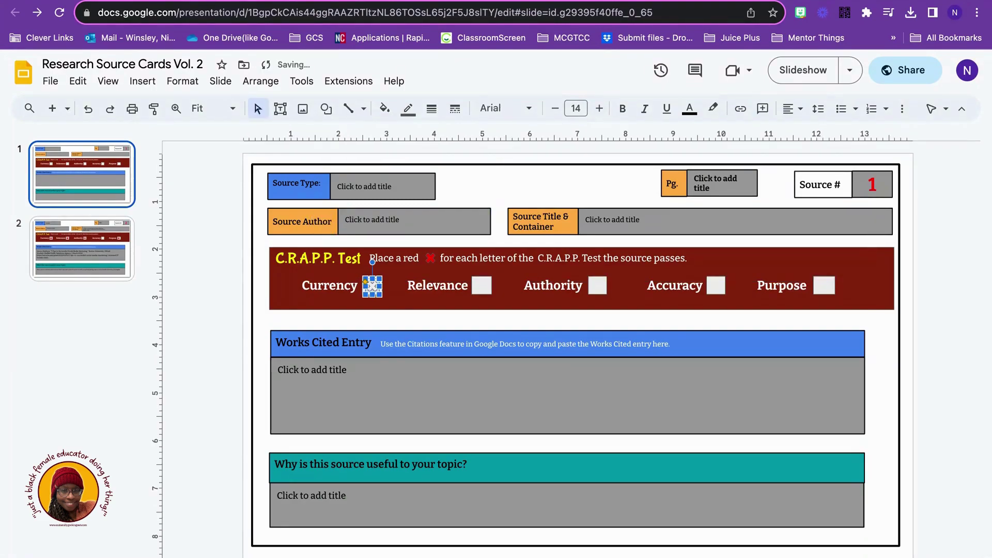
click(384, 108)
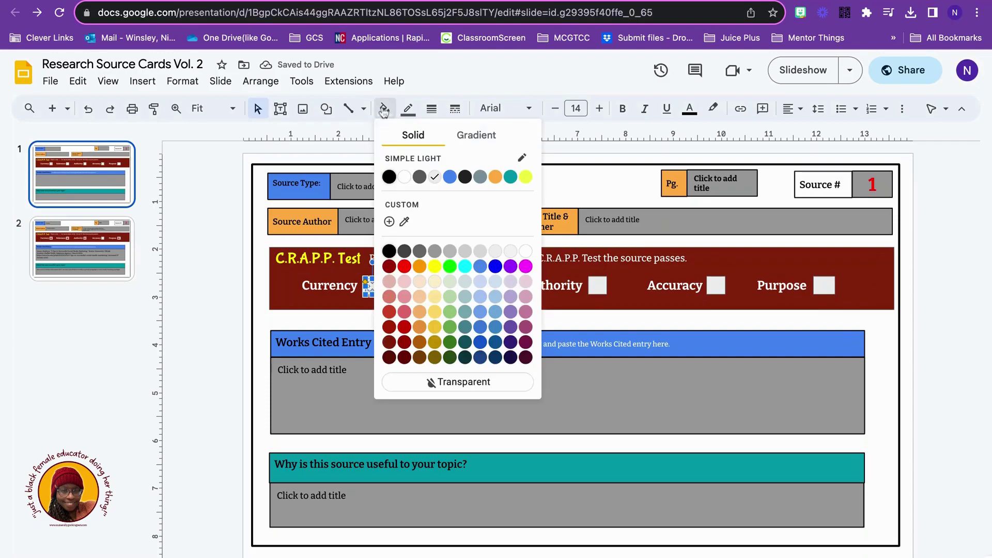
click(404, 266)
click(312, 268)
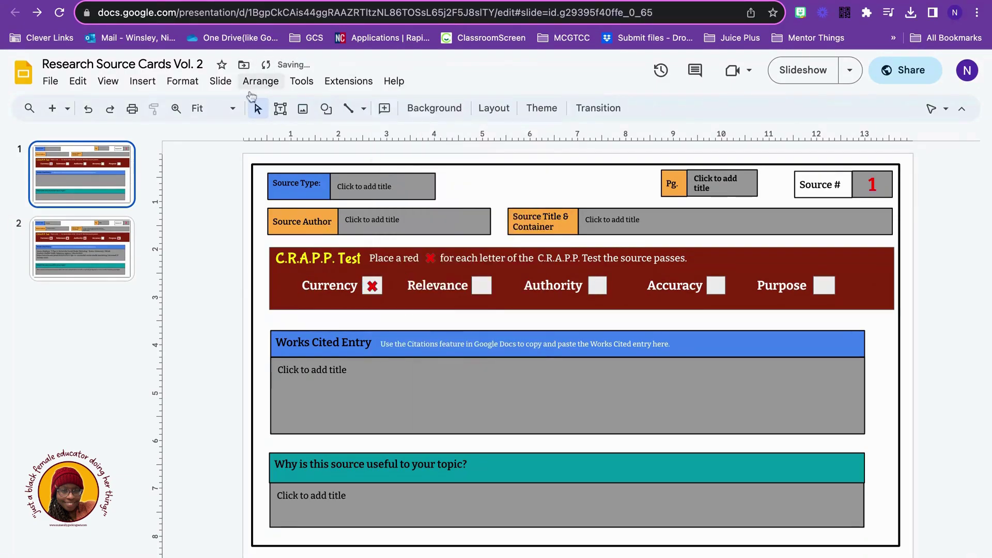
Mark the Relevance box with a multiplication-sign shape filled red
click(326, 109)
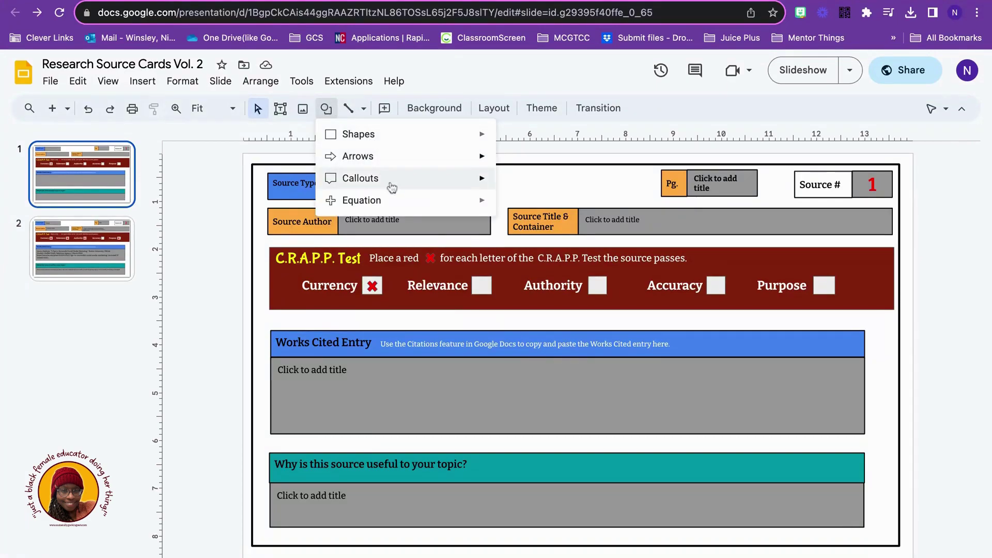
mouse_move(398, 201)
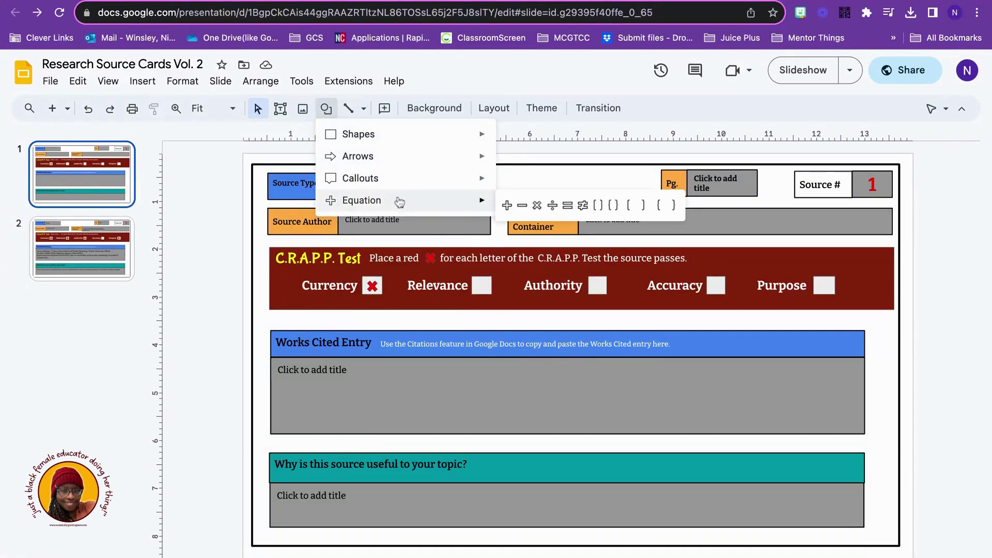
click(538, 206)
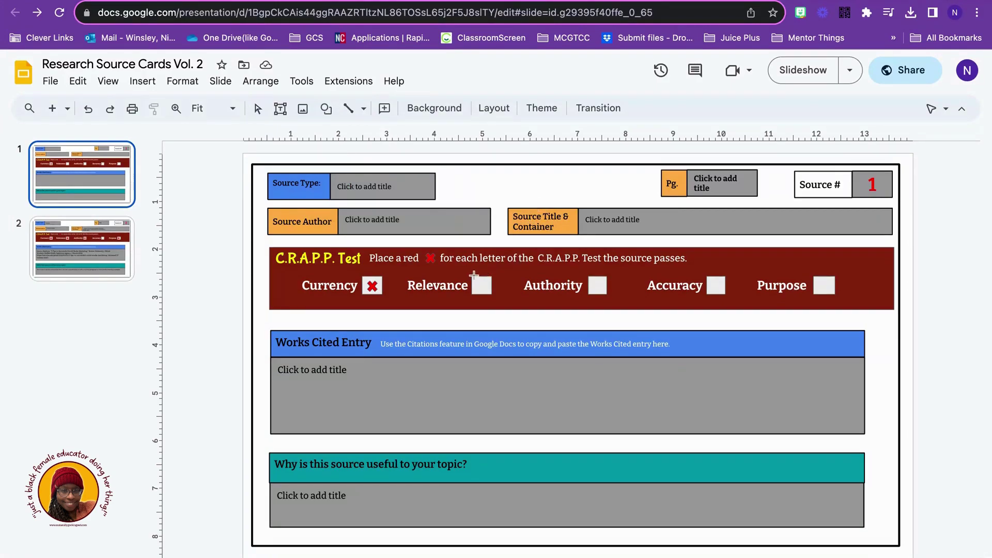
drag(473, 275, 491, 298)
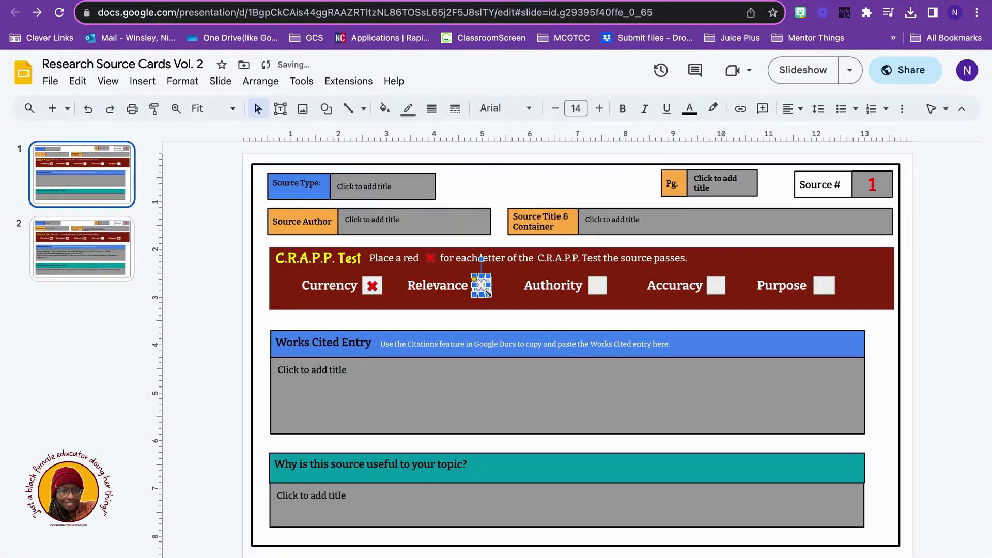
click(383, 109)
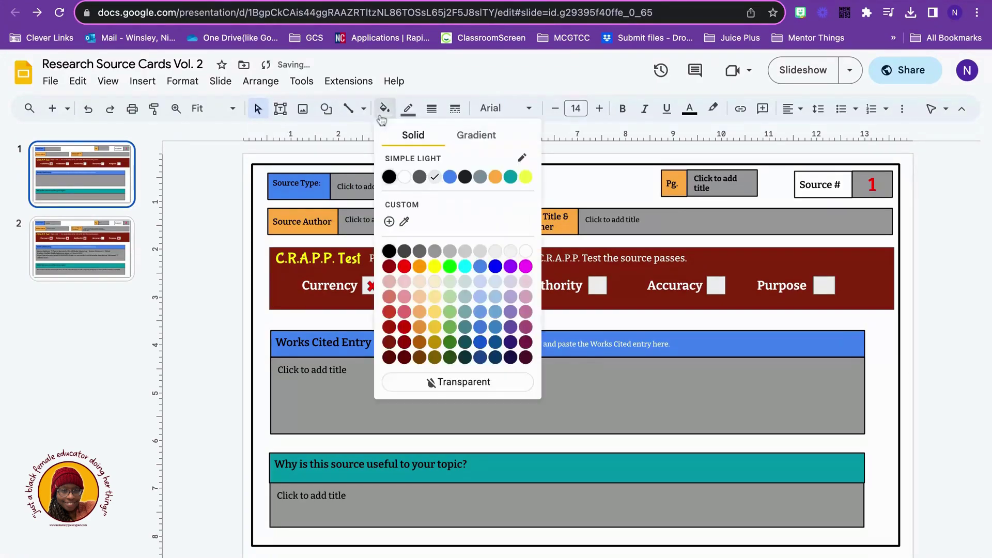
click(405, 266)
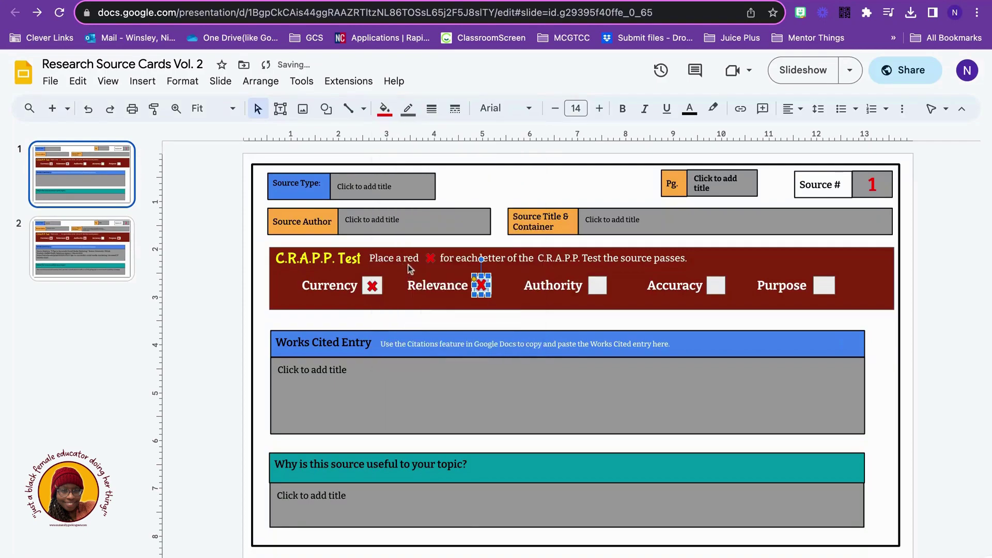
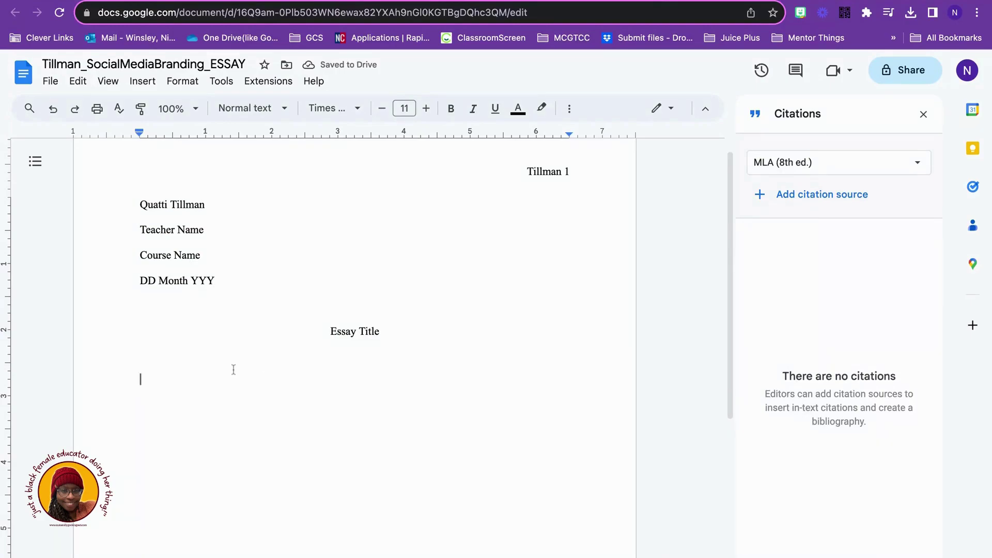
In the Google Docs essay document, open the citations tool and keep MLA (8th ed.) as the citation style
click(219, 83)
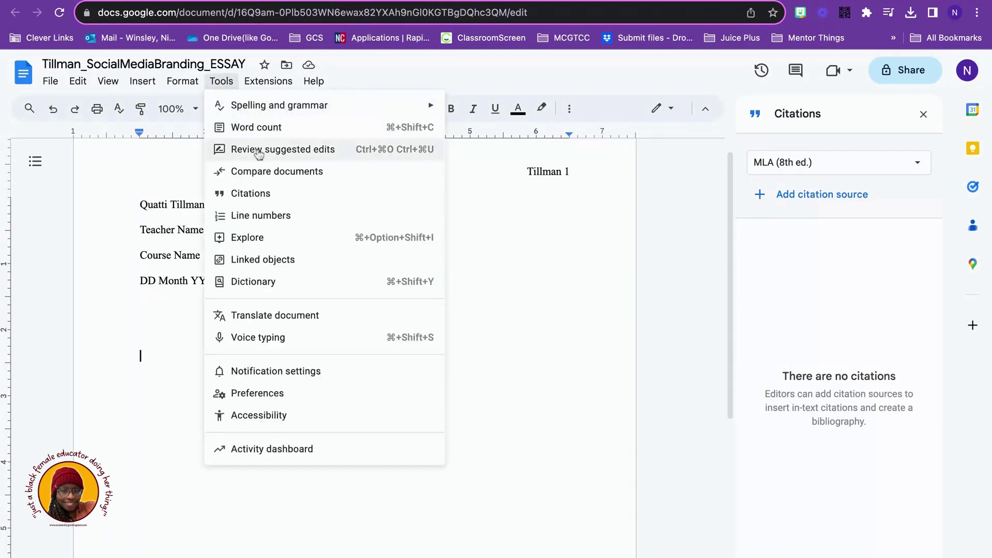
click(277, 193)
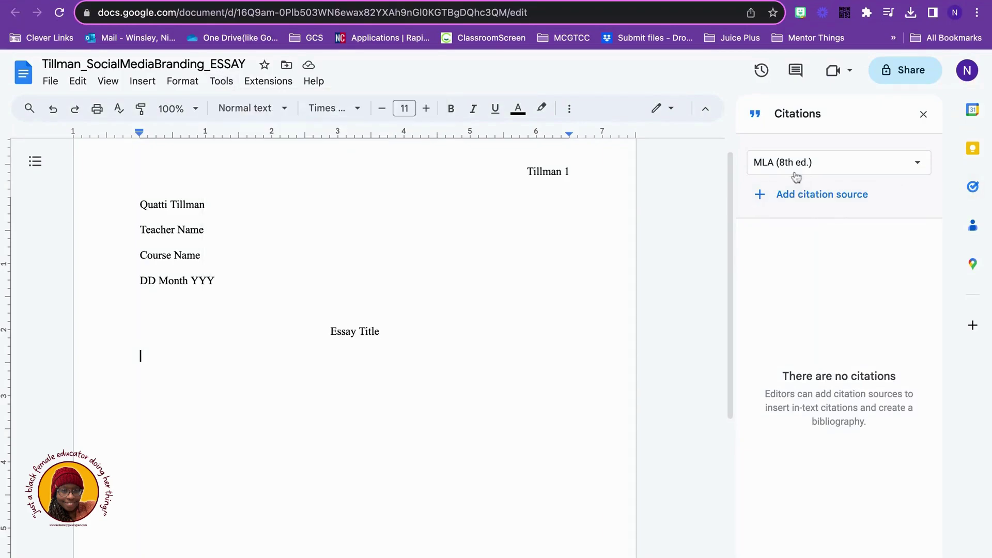
click(882, 169)
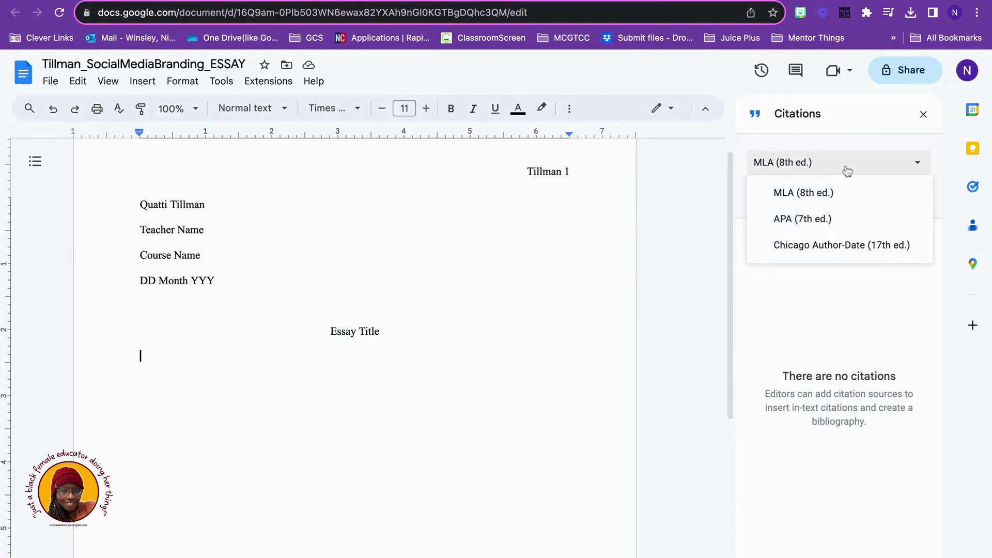
click(823, 162)
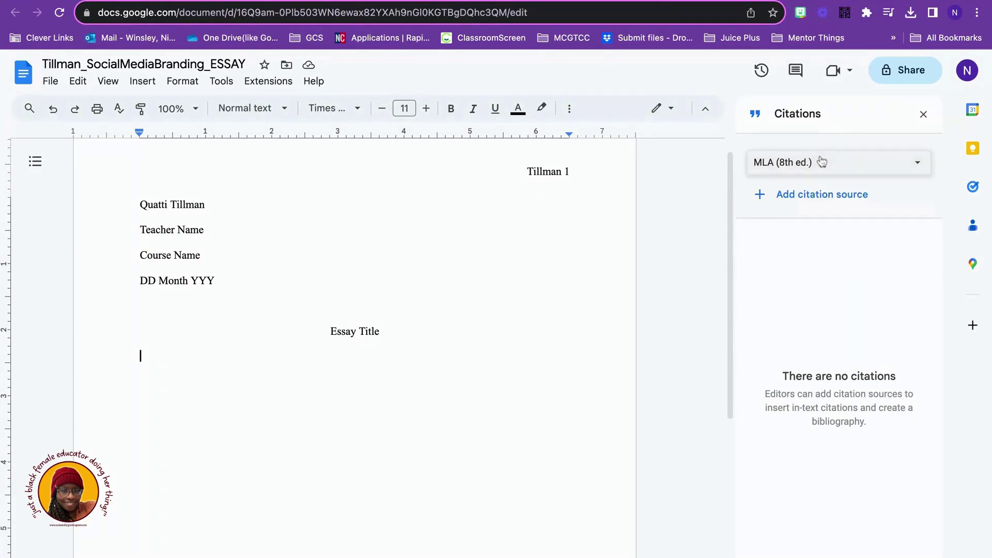
Start a new citation source with Website as the source type
click(824, 203)
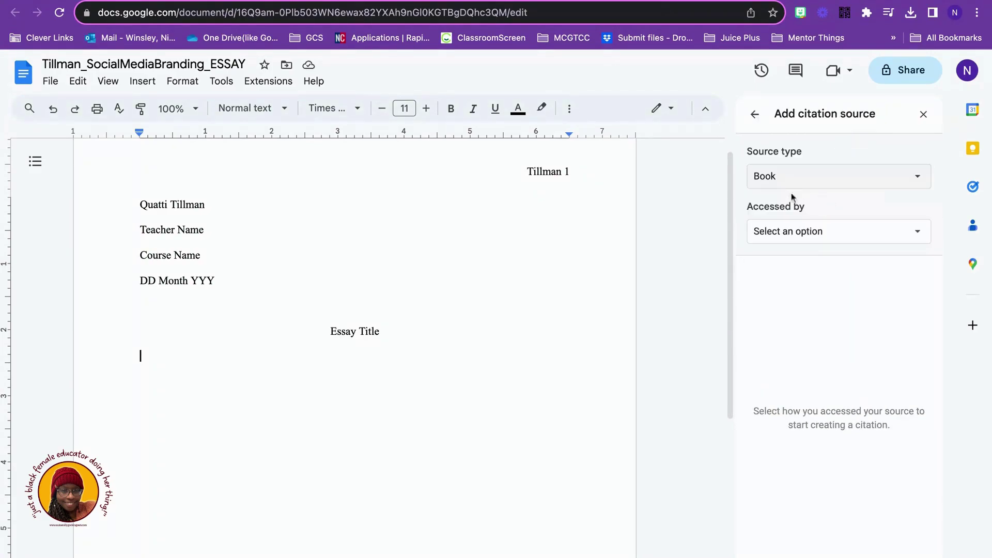
click(830, 181)
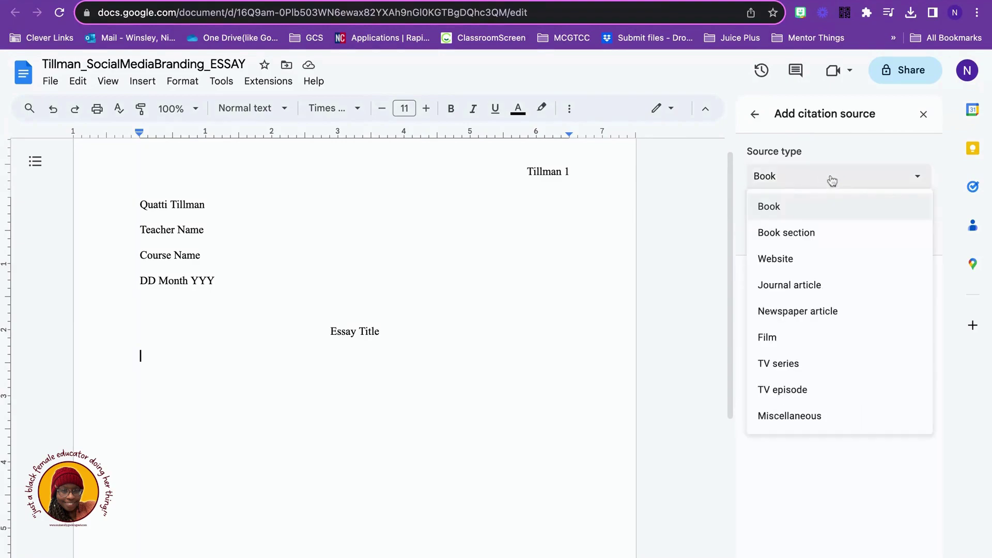
click(797, 259)
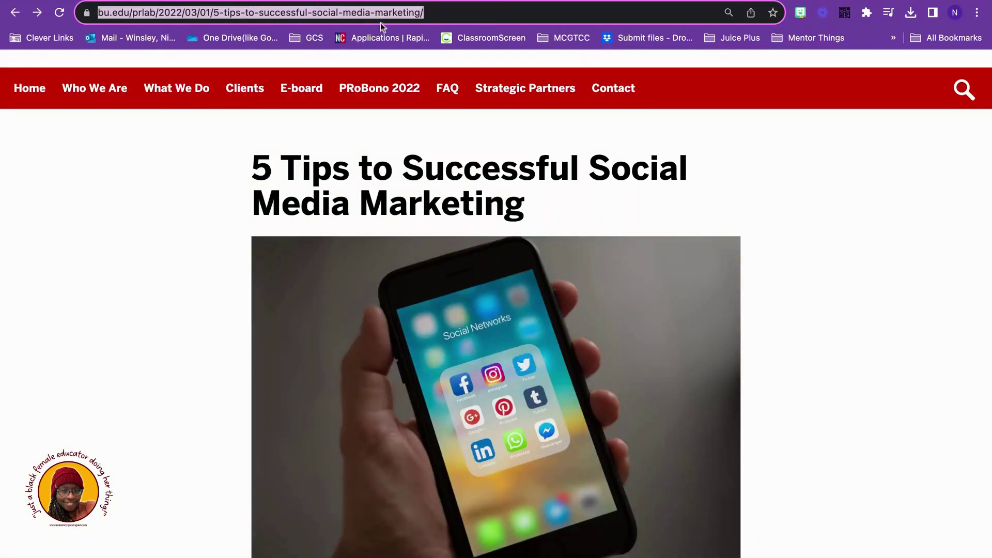
Copy the web address of the "5 Tips to Successful Social Media Marketing" article, search for it as the citation source and continue with the result
click(379, 10)
key(super+a)
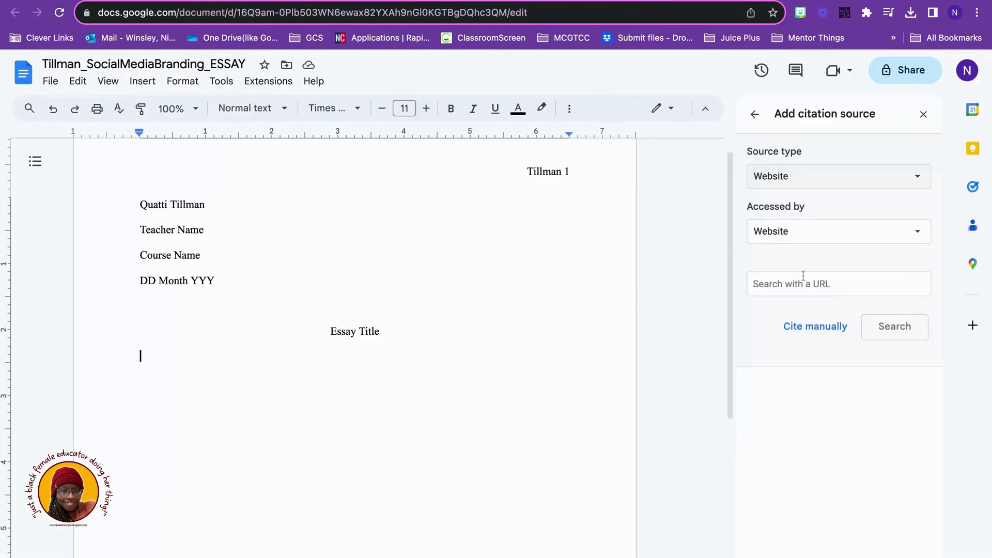
click(802, 276)
key(super+v)
click(892, 335)
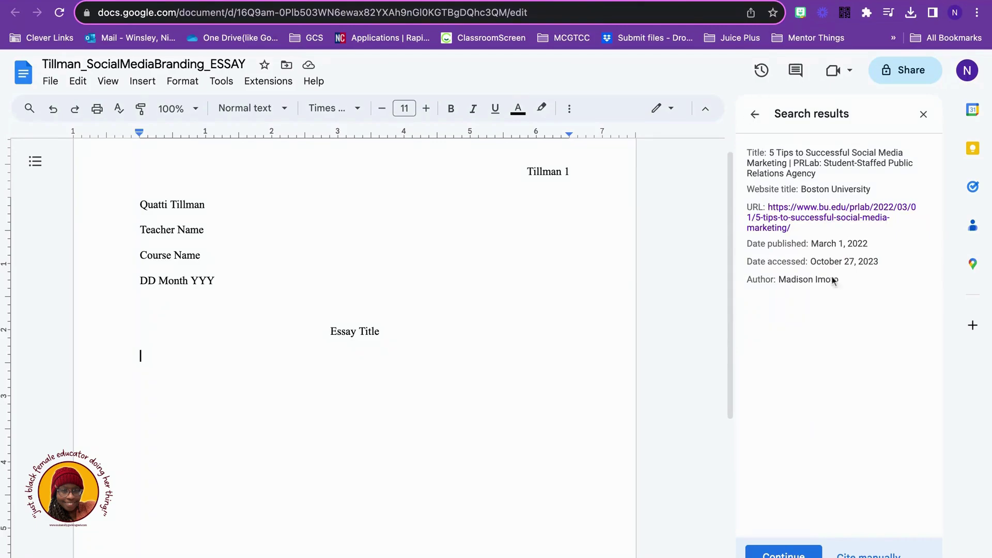
click(783, 554)
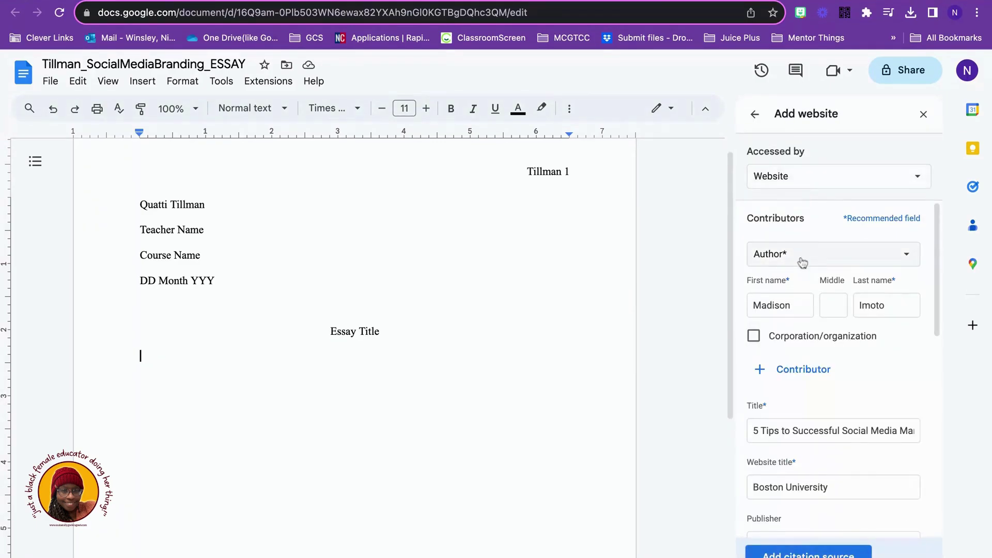
Cut "| PRLab: Student-Staffed Public Relations Agency" from the citation's title, leaving "5 Tips to Successful Social Media Marketing"
scroll(850, 352, down, 1)
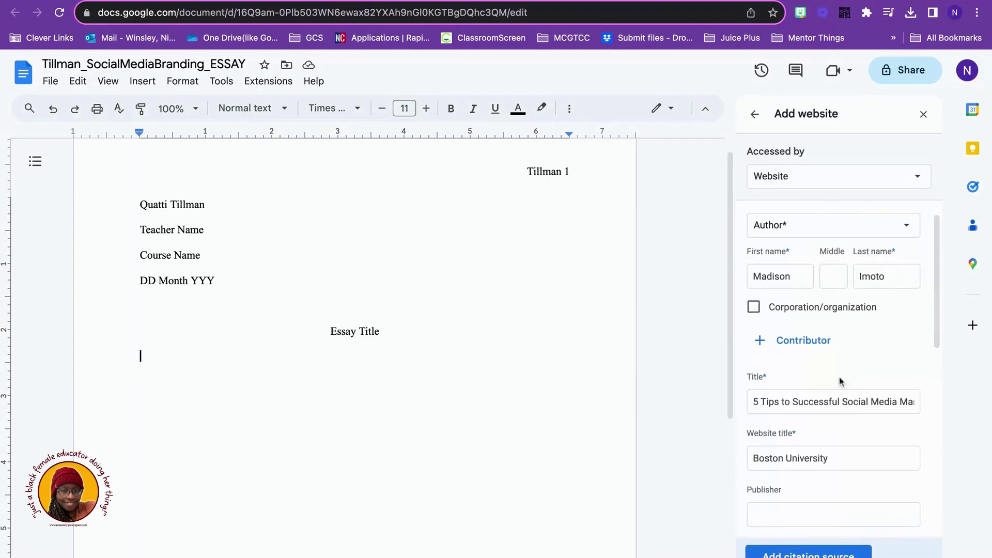
click(849, 402)
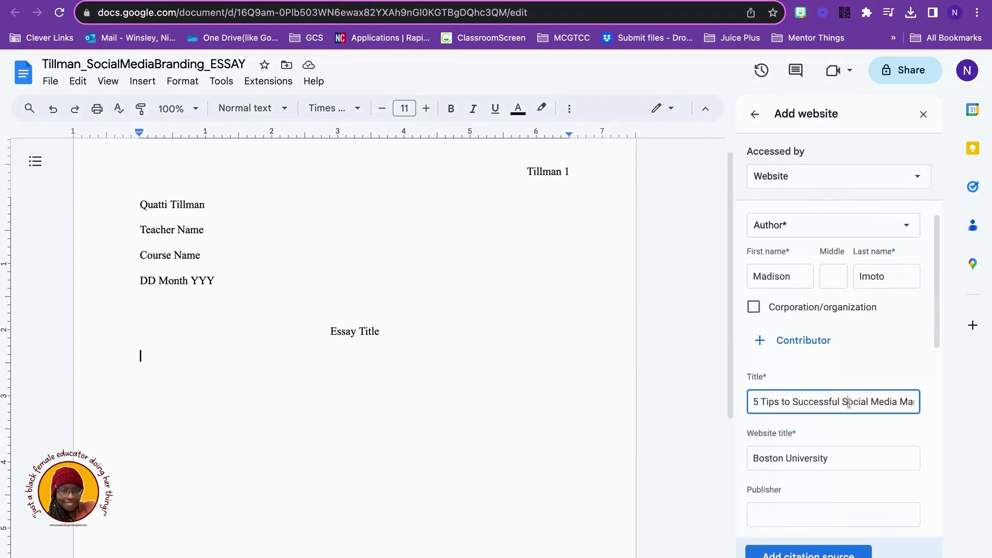
key(Right)
key(Right)
key(Right)
key(Right)
key(Right)
key(Right)
key(Right)
key(Right)
key(Right)
key(Right)
key(Right)
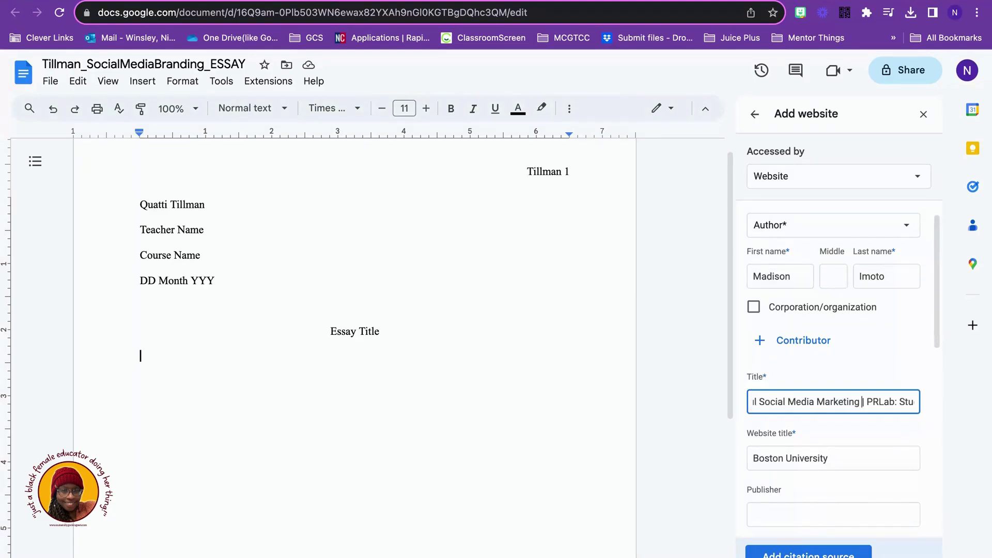
key(shift+Right)
key(shift+Right)
key(shift+Right)
key(shift+Right)
key(shift+Right)
key(shift+Right)
key(shift+Right)
key(shift+Right)
key(shift+Right)
key(shift+Right)
key(shift+Right)
key(shift+Right)
key(shift+Right)
key(shift+Right)
key(shift+Right)
key(shift+Right)
key(shift+Right)
key(shift+Right)
key(shift+Right)
key(shift+Right)
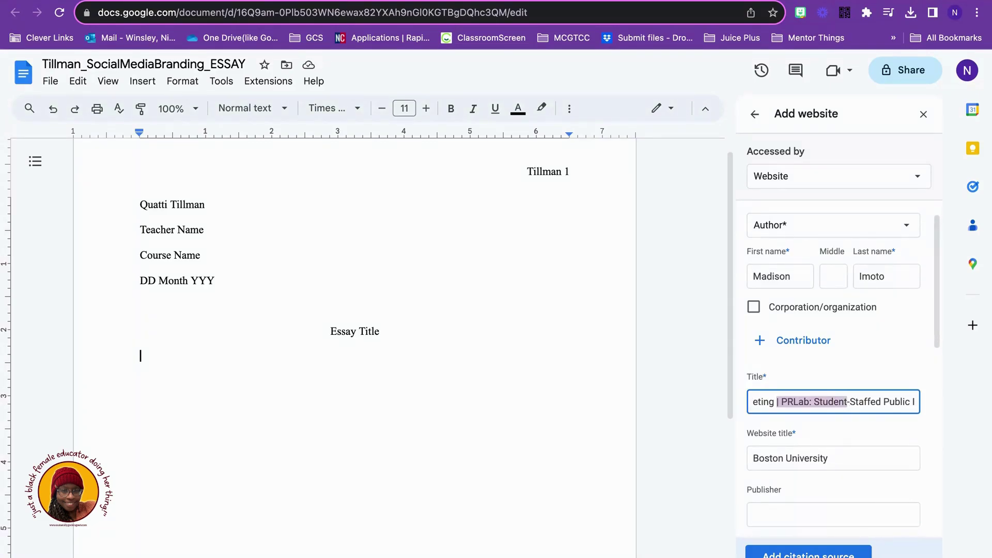
key(shift+Right)
key(shift+Right)
key(shift+Right)
key(shift+Right)
key(shift+Right)
key(shift+Right)
key(shift+Right)
key(shift+Right)
key(shift+Right)
key(shift+Right)
key(shift+Right)
key(shift+Right)
key(shift+Right)
key(shift+Right)
key(shift+Right)
key(shift+Right)
key(shift+Right)
key(shift+Right)
key(shift+Right)
key(shift+Right)
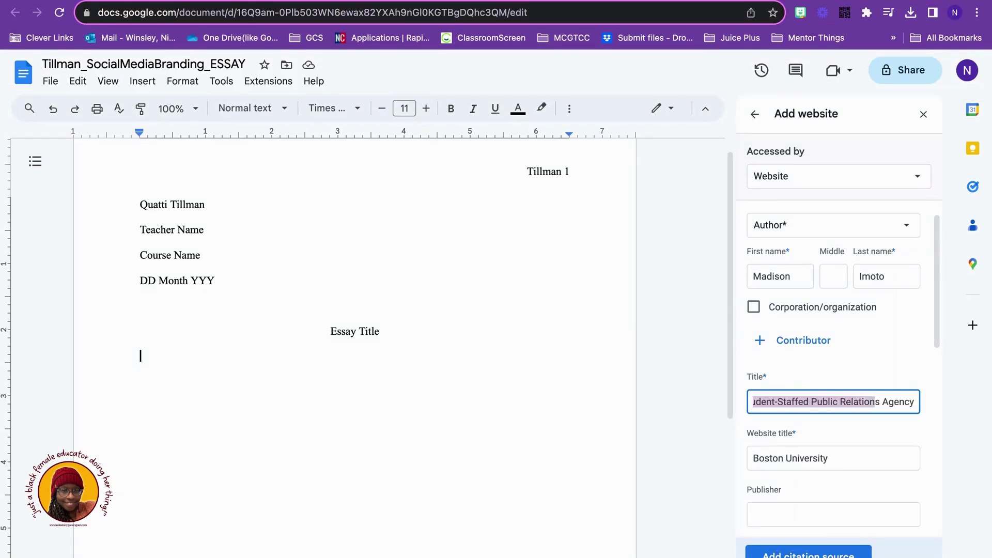
key(shift+Right)
key(shift+Right)
key(shift+Right)
key(shift+Right)
key(BackSpace)
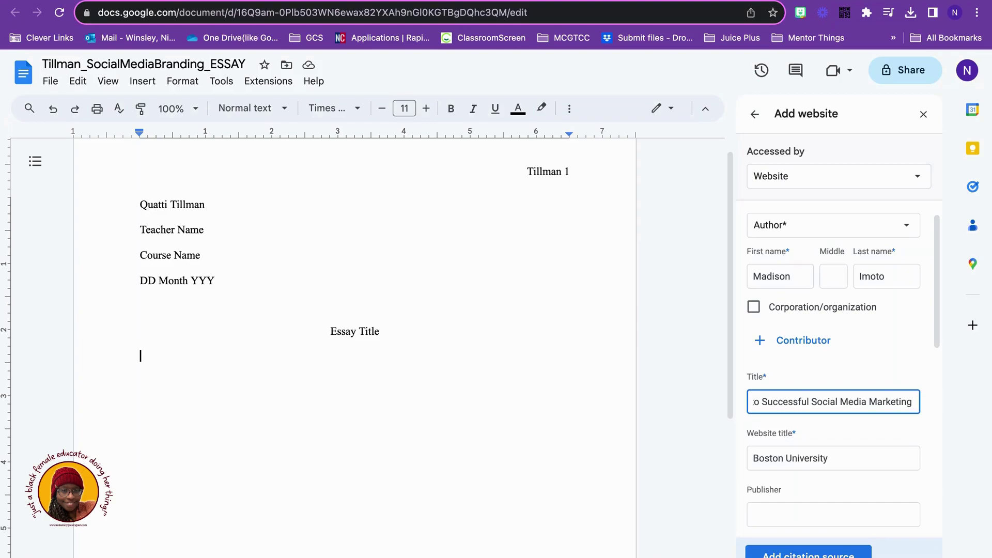
Extend the website title to "Boston University | PRLab: Student-Staffed Public Relations Agency", pasting the cut text and removing the duplicate separator
triple_click(857, 461)
click(860, 459)
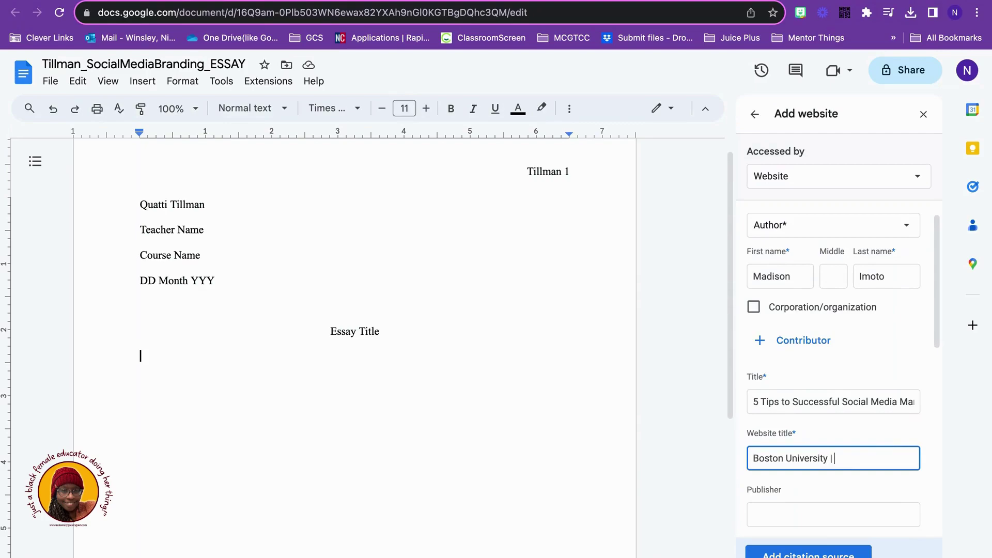
key(super+v)
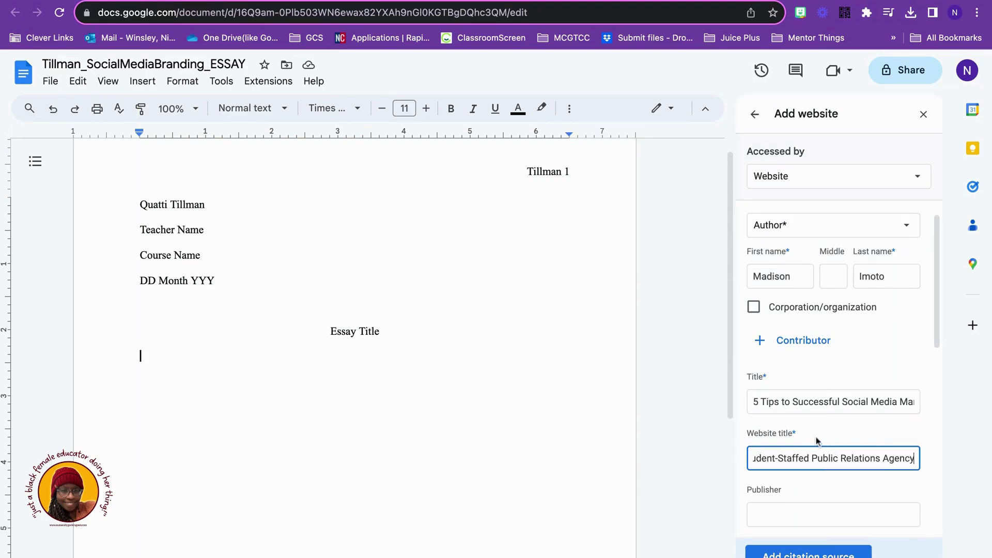
key(Left)
key(Left)
key(Left)
key(Left)
key(Left)
key(Left)
key(Left)
key(Left)
key(Left)
key(Left)
key(Left)
key(Left)
key(Left)
key(Left)
key(Left)
key(Left)
key(Left)
key(Left)
key(Left)
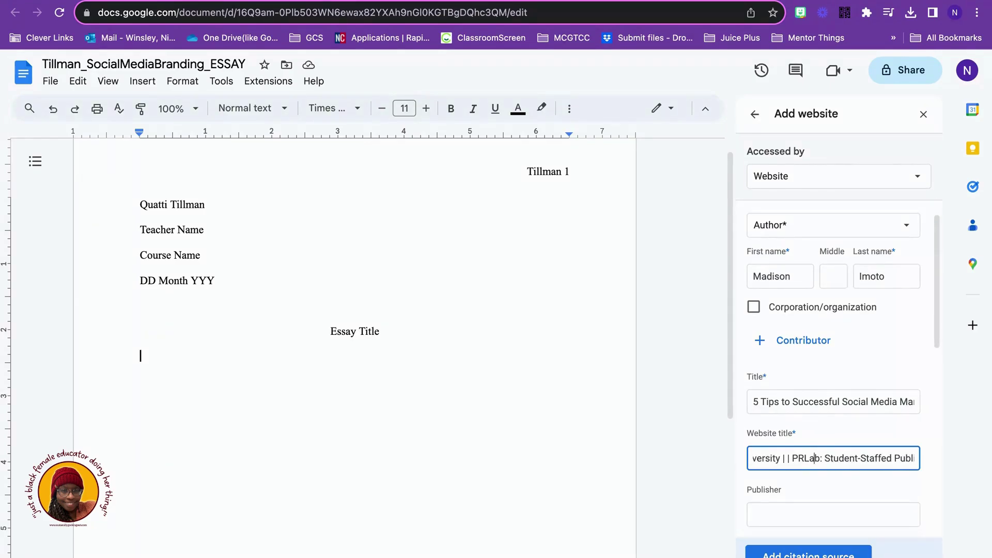
key(Left)
key(BackSpace)
scroll(857, 493, down, 5)
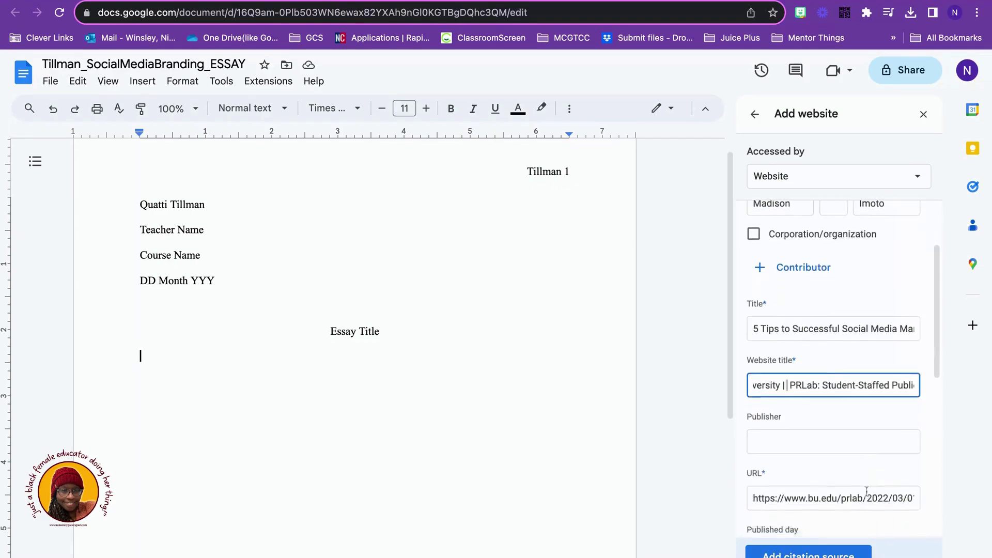
Add the completed website source to the citations and insert the Works Cited list into the essay document
scroll(816, 376, down, 5)
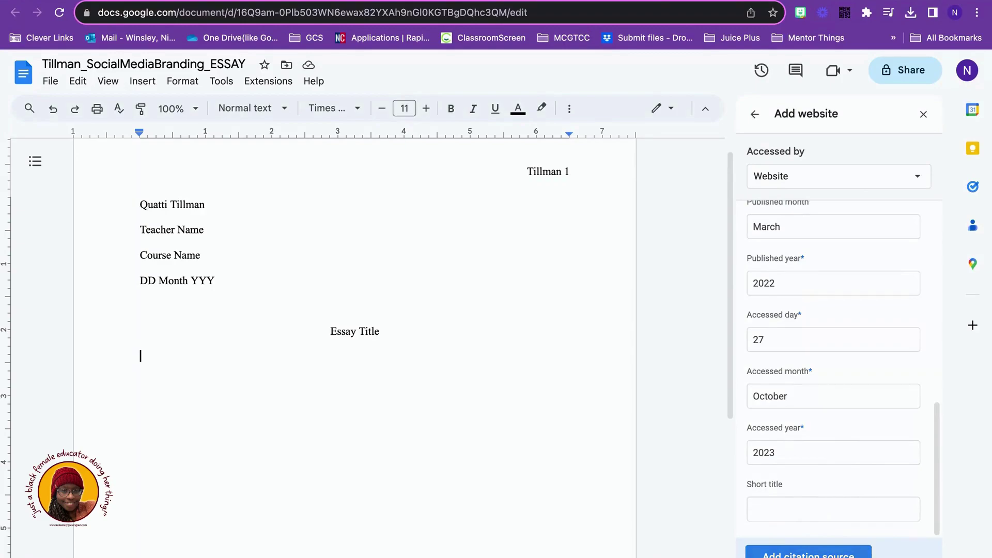
click(784, 553)
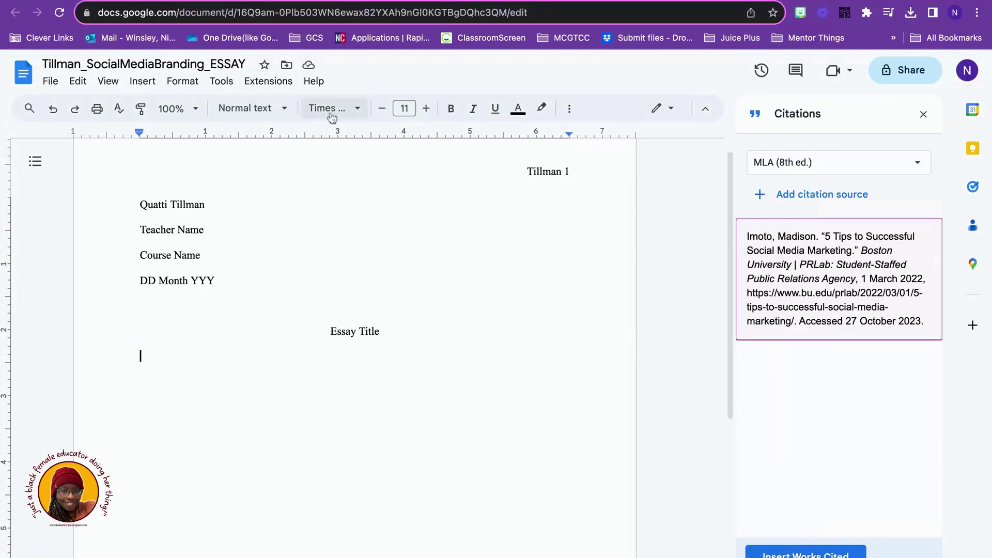
scroll(622, 226, down, 1)
scroll(622, 225, down, 1)
mouse_move(840, 331)
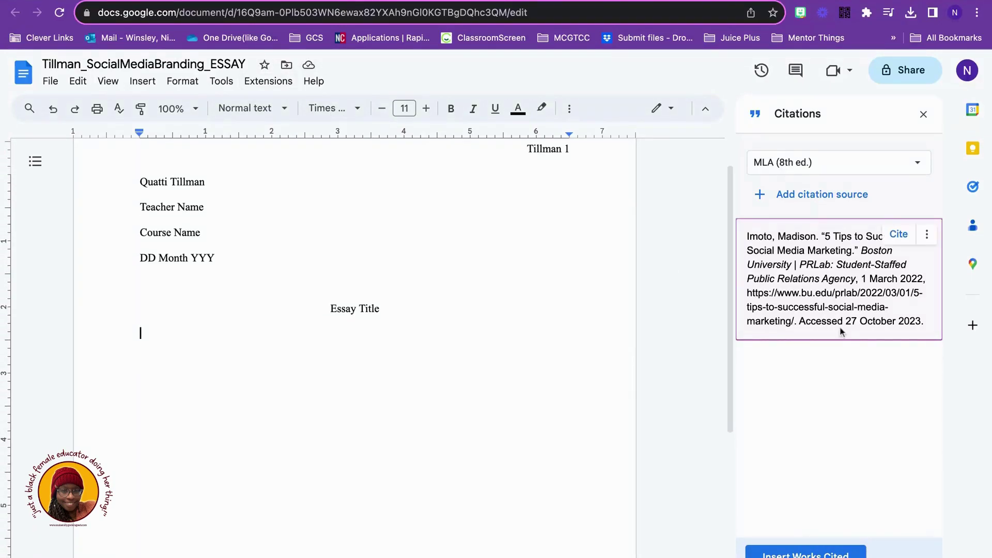
scroll(429, 350, up, 2)
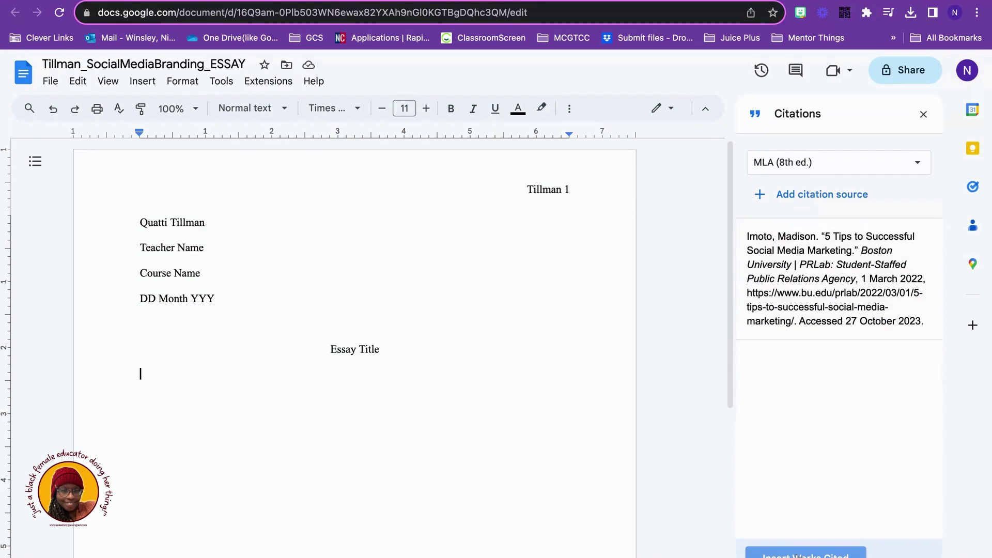
click(806, 553)
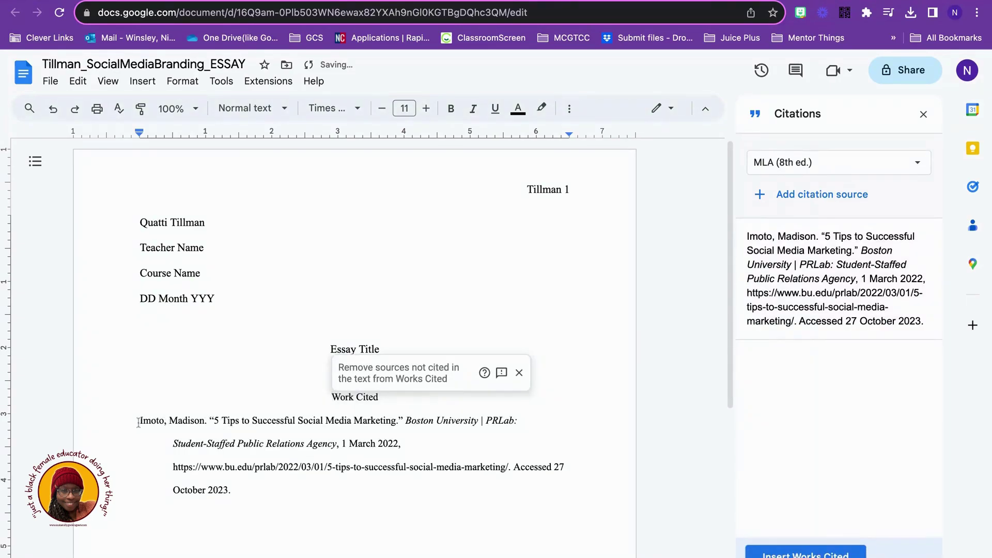
Copy the inserted Works Cited entry and paste it into the Works Cited Entry box of source card 1 in the Research Source Cards Vol. 2 presentation
drag(133, 419, 235, 492)
key(ctrl+c)
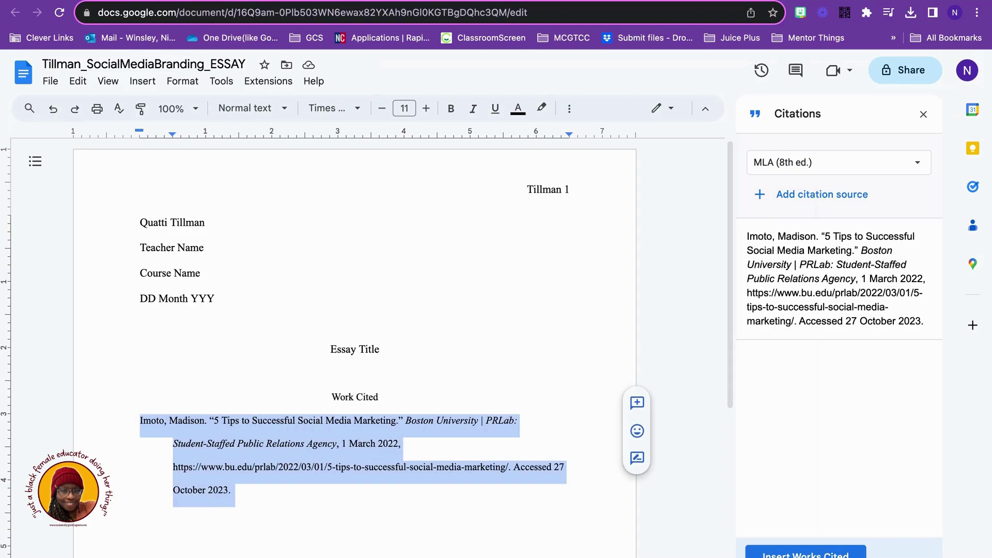
key(ctrl+Tab)
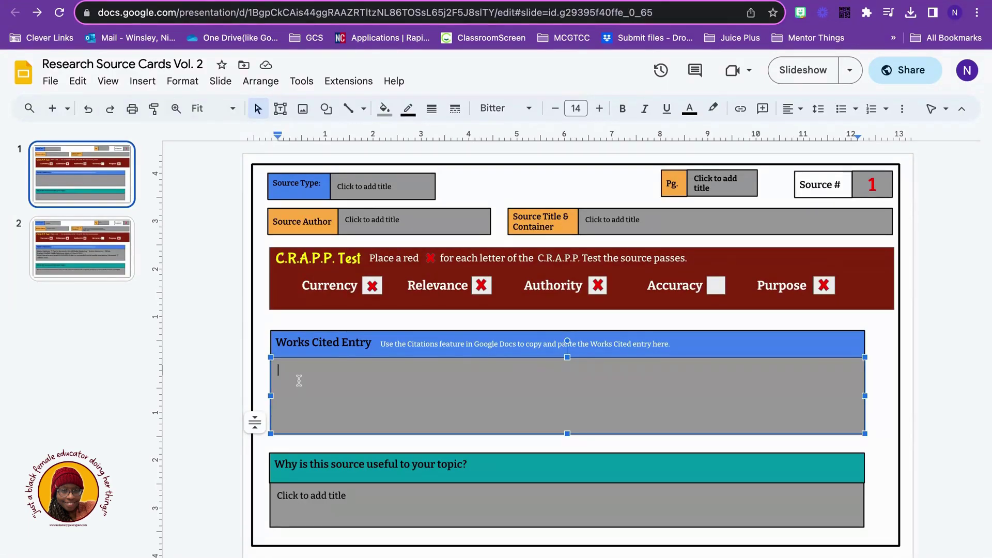
key(ctrl+v)
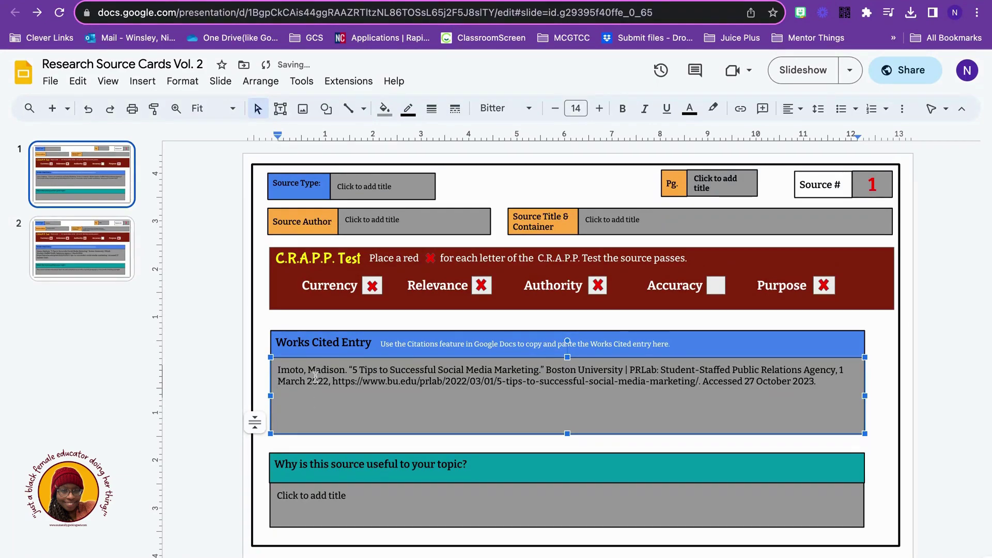
Answer why the source is useful: "I plan on using this source in my introduction paragraphs as well as a body paragraph on social media branding strategies."
click(325, 494)
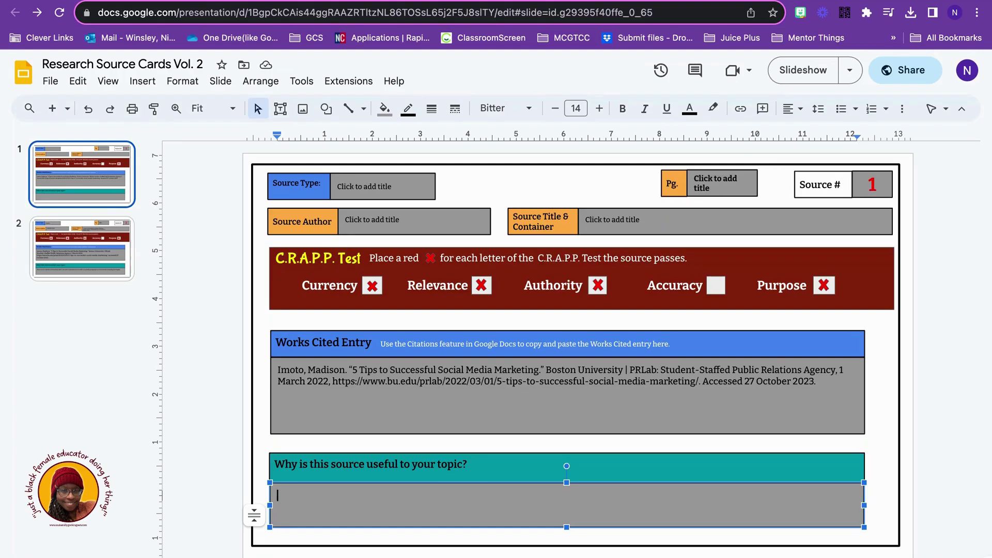
text(I)
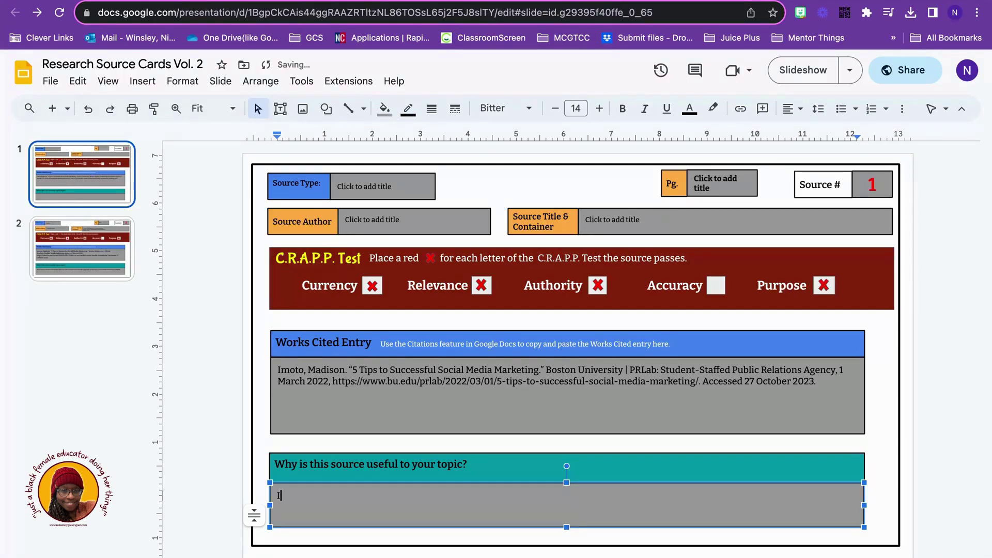
text( plan on th)
key(BackSpace)
key(BackSpace)
text(uysin)
key(BackSpace)
key(BackSpace)
key(BackSpace)
key(BackSpace)
text(sing this source in )
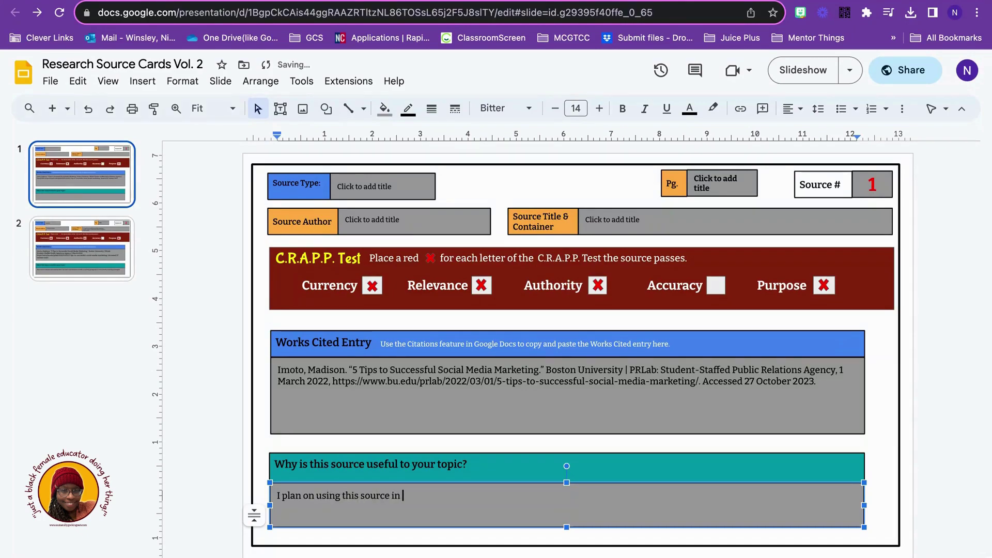
text(my introduction paragraphs as)
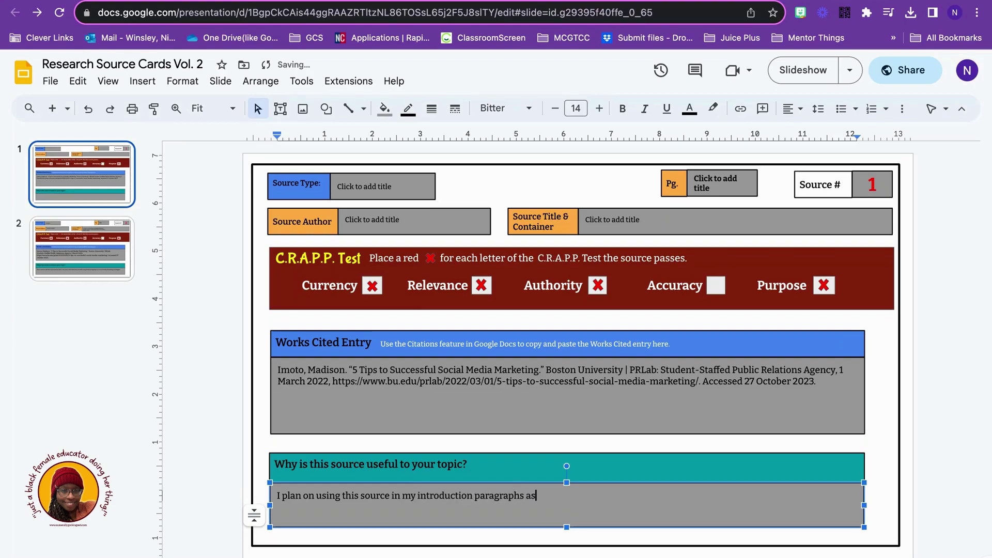
text( well as a body paragraph on)
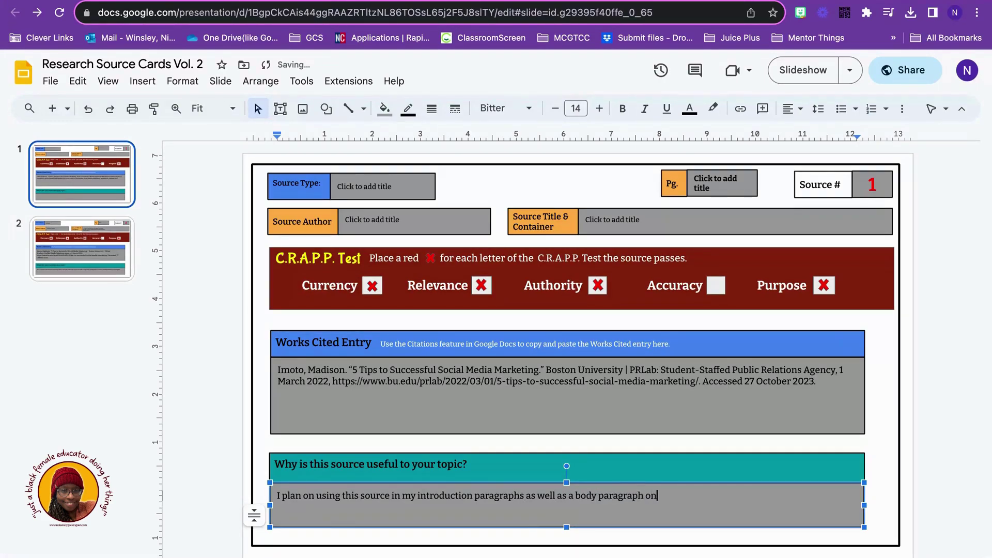
text( social media branding str)
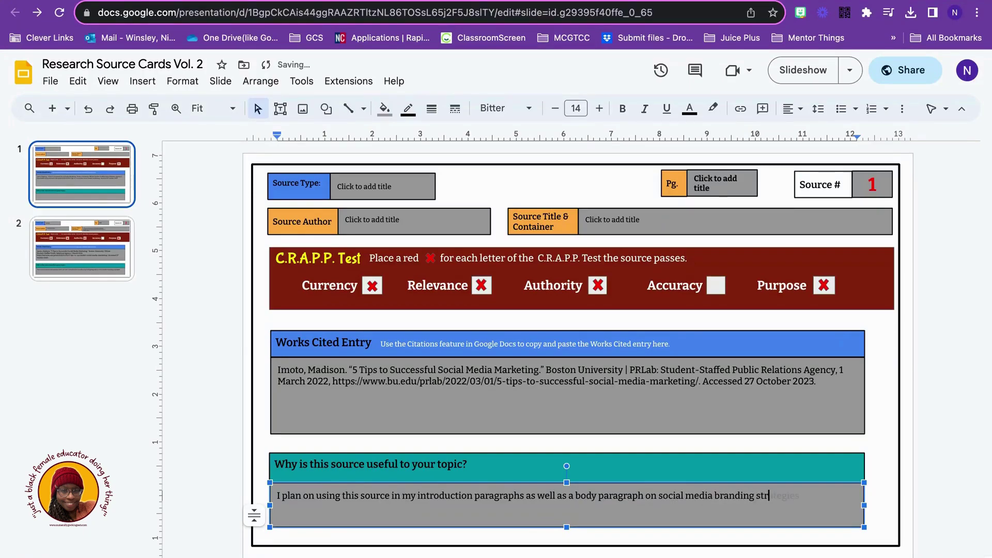
key(Tab)
text(.)
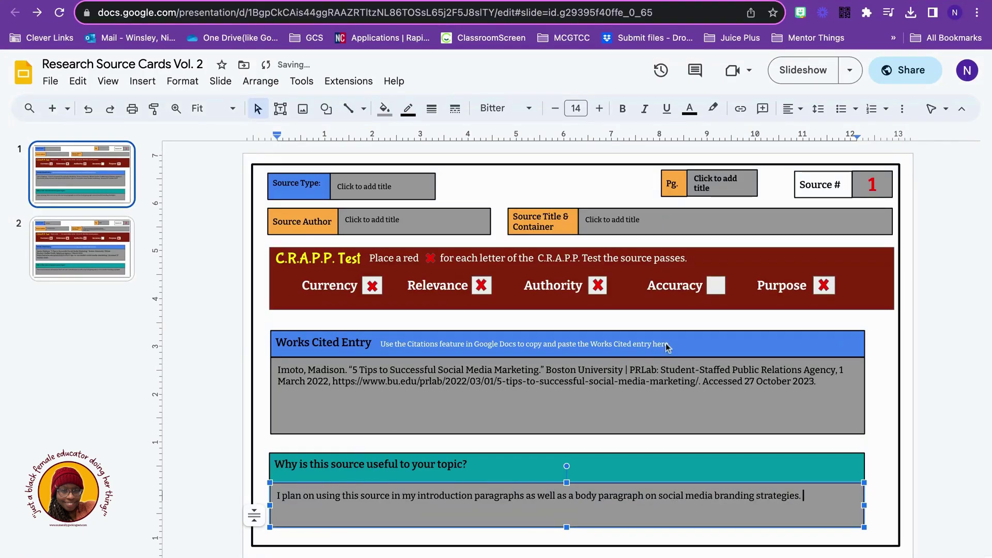
click(927, 358)
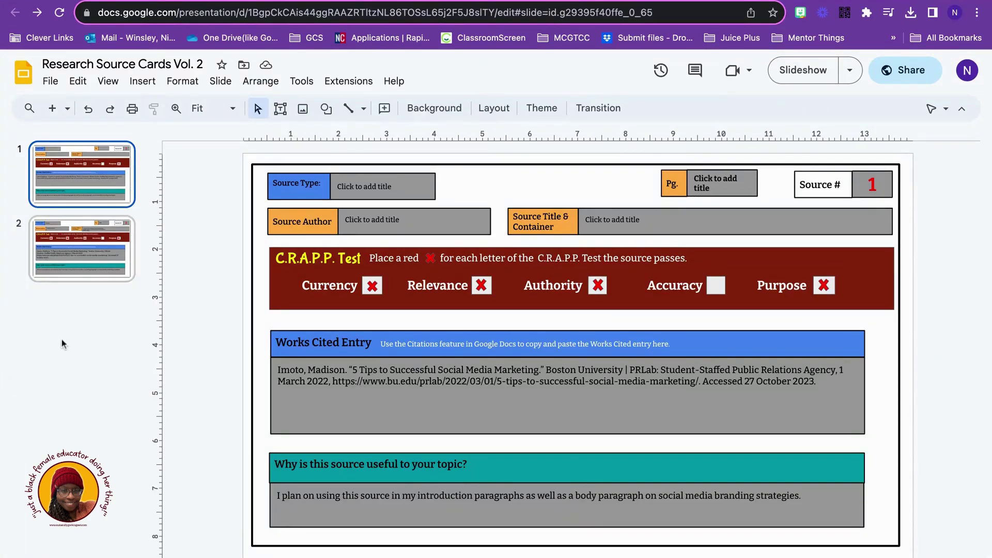
Review the completed source card 2, checking its source type, author, title and container, page and source number against card 1
click(48, 220)
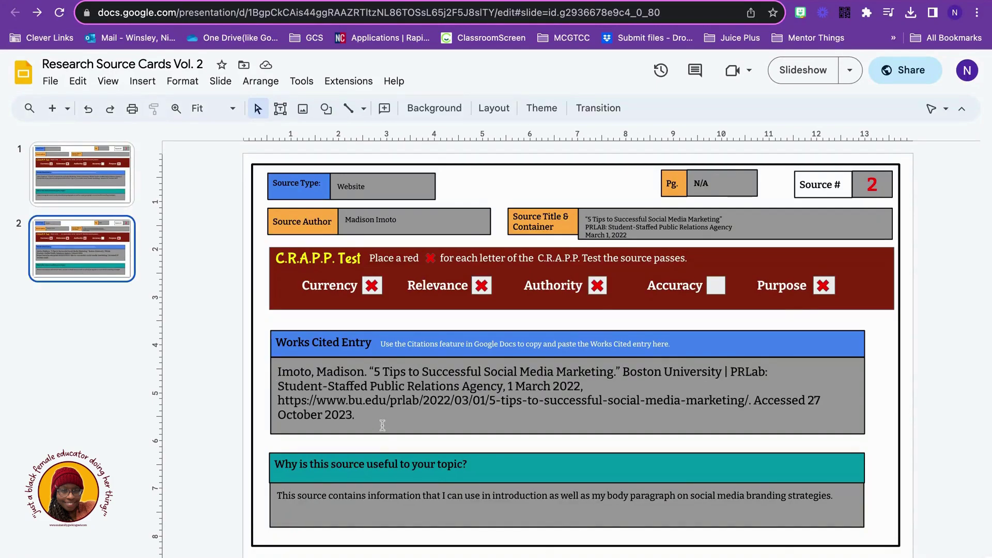
click(60, 211)
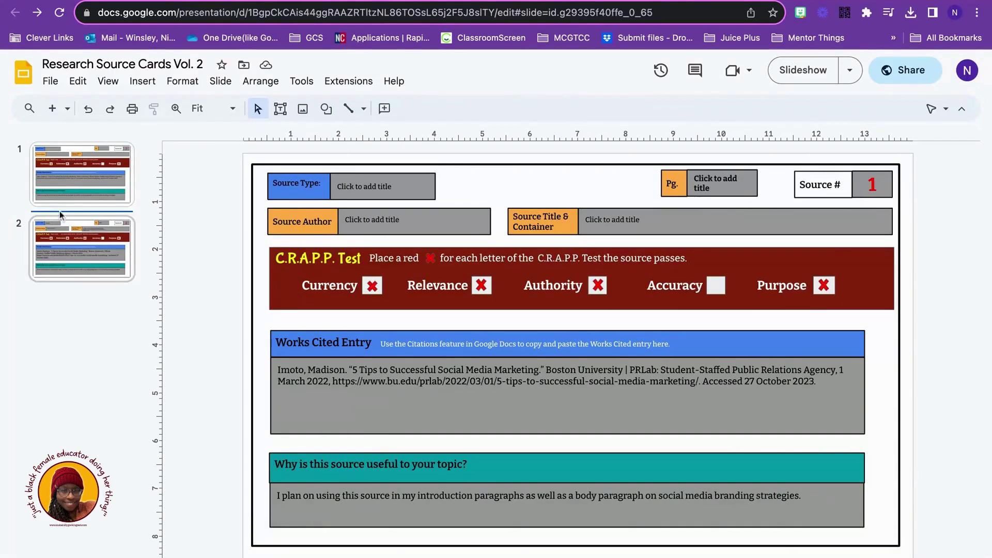
click(115, 247)
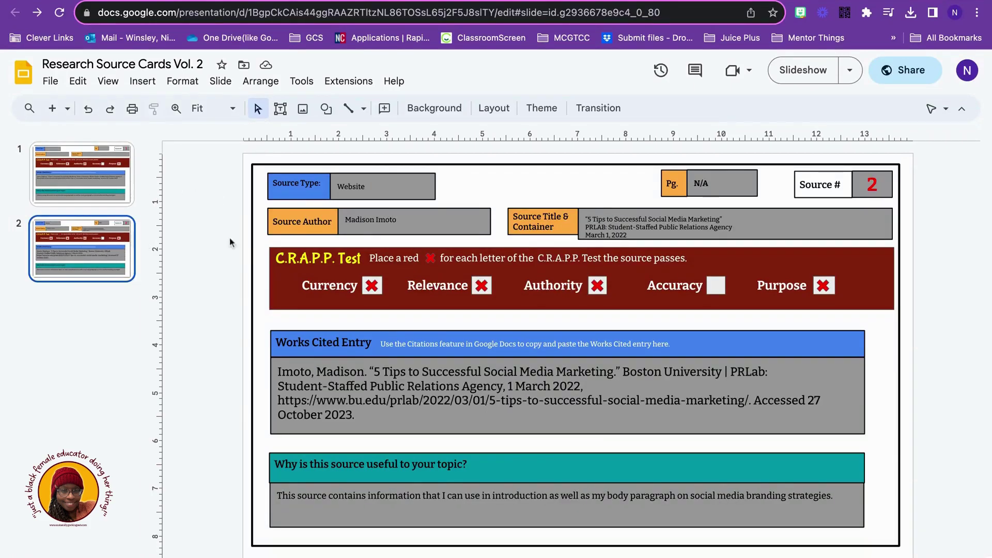
click(360, 187)
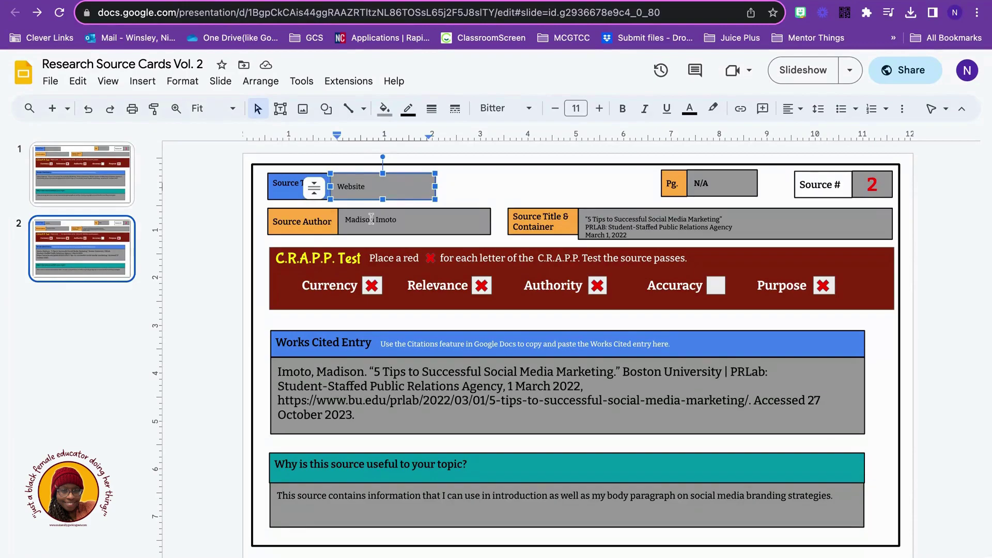
click(371, 220)
click(624, 224)
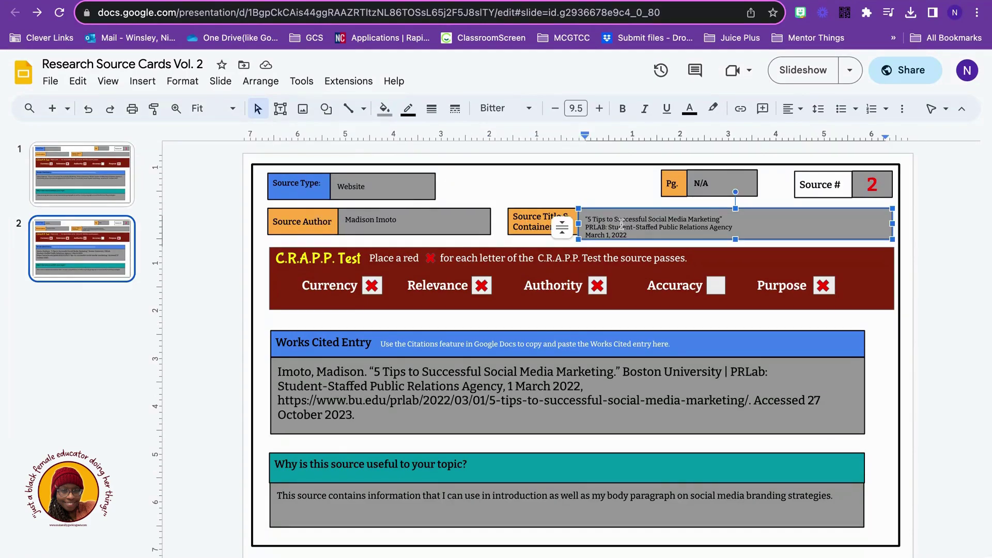
click(700, 181)
click(881, 185)
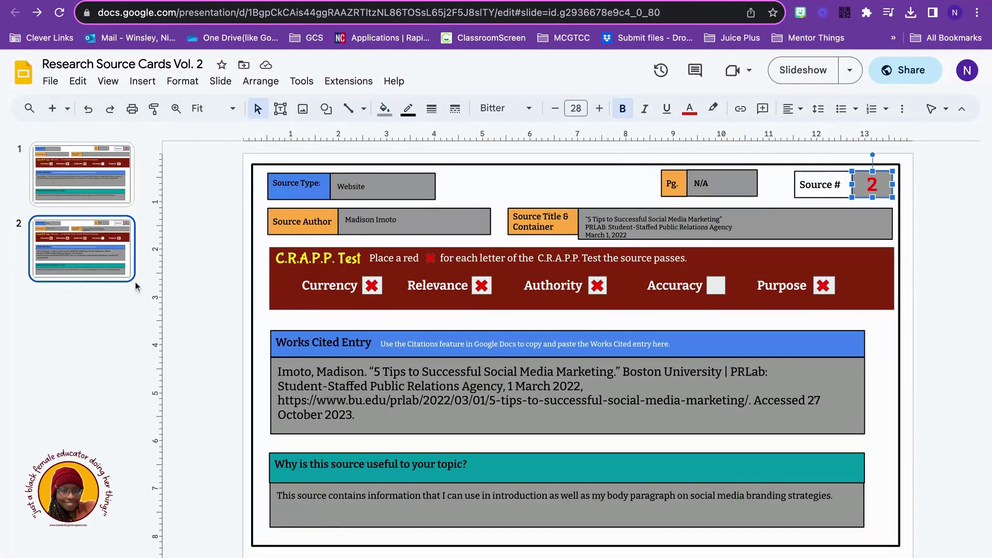
Add a blank source card for source 3 after card 2 and select its Source Title & Container field
click(78, 295)
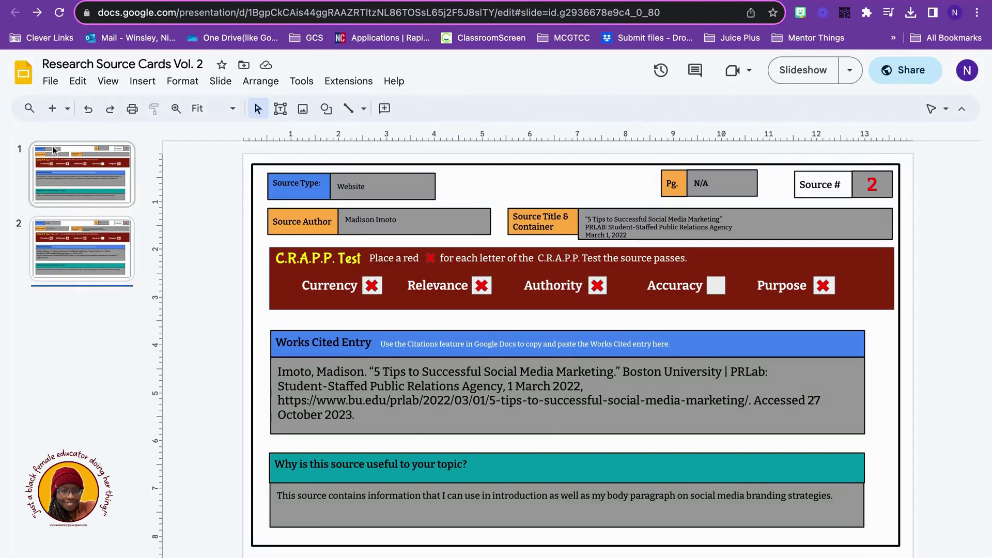
click(53, 110)
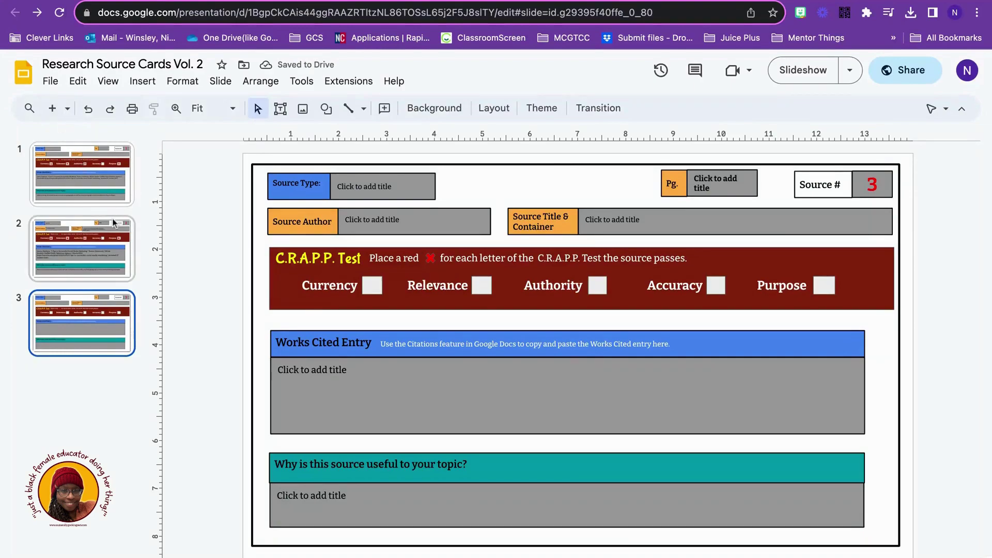
click(370, 192)
click(408, 221)
click(606, 219)
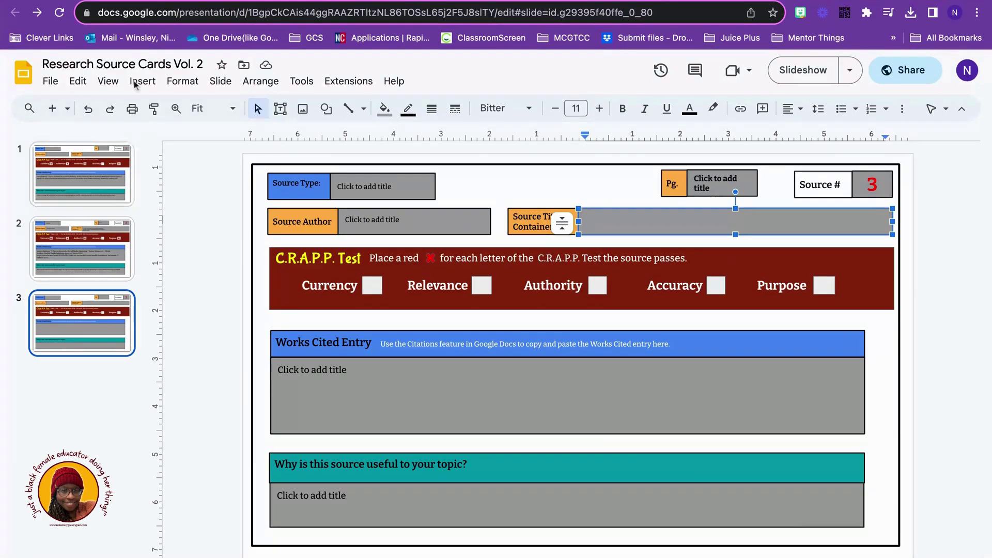
mouse_move(279, 1)
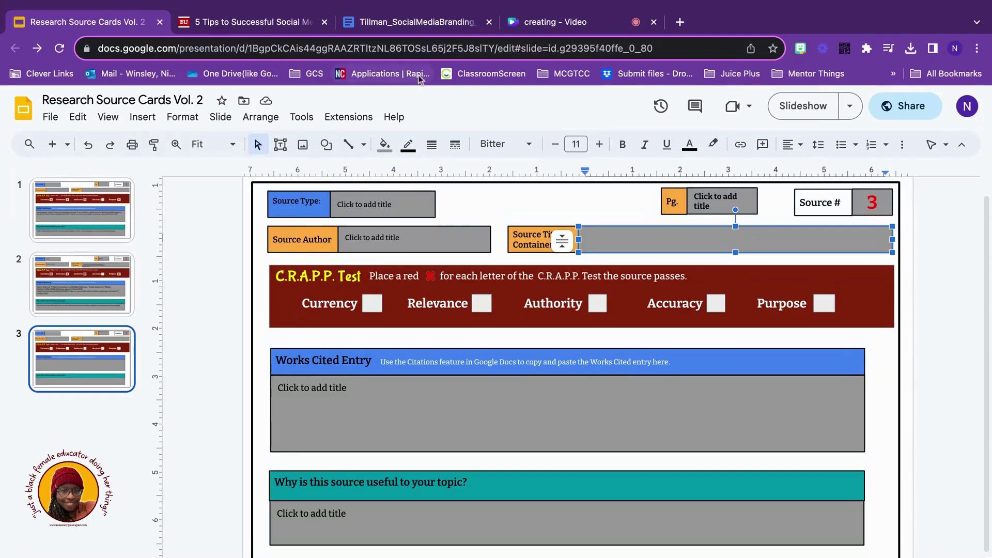